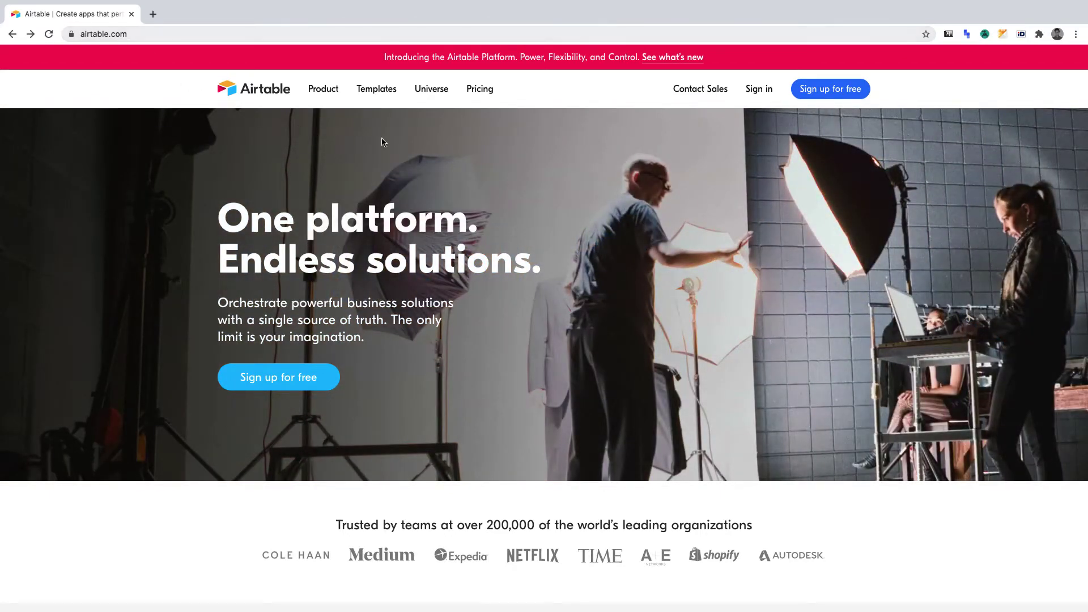
Step: Open airtable.com's Pricing page to compare the Free, Plus, Pro and Enterprise plans
left_click(478, 97)
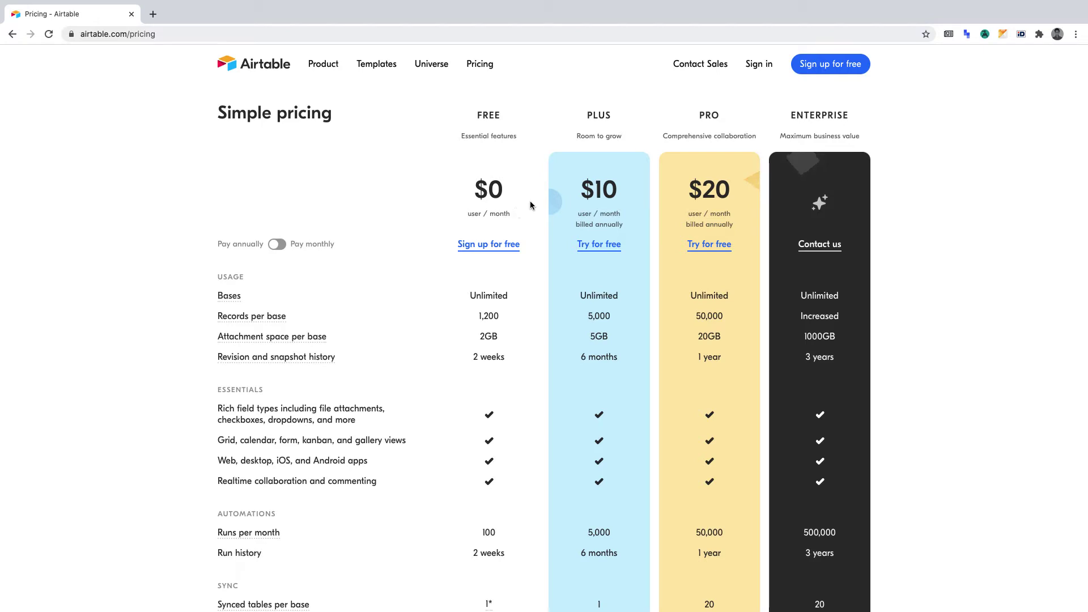
Step: Sign in to Airtable with the account e-mail address and password
left_click(767, 67)
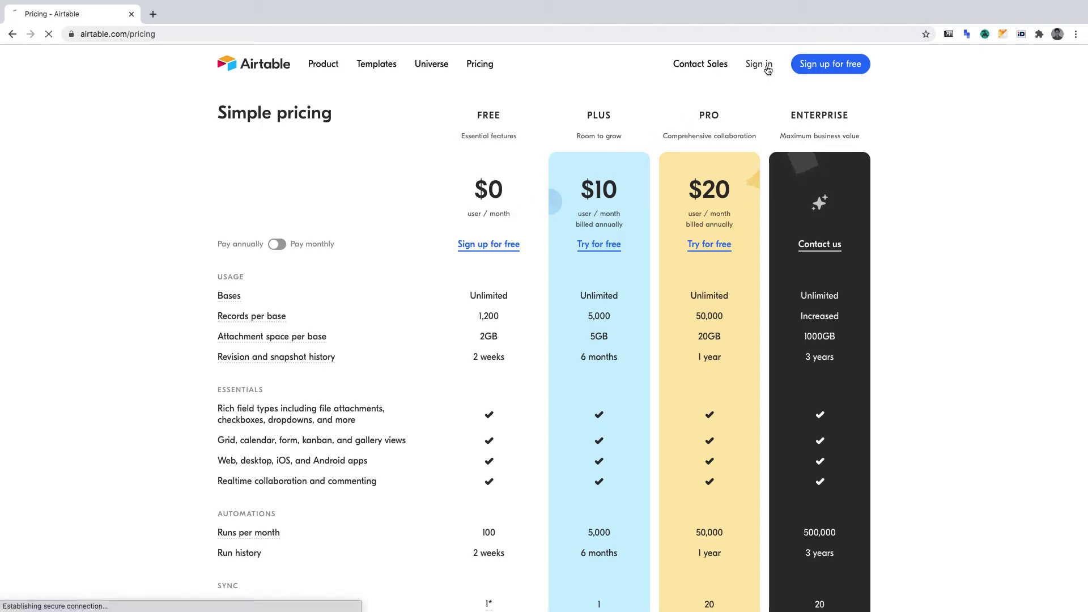
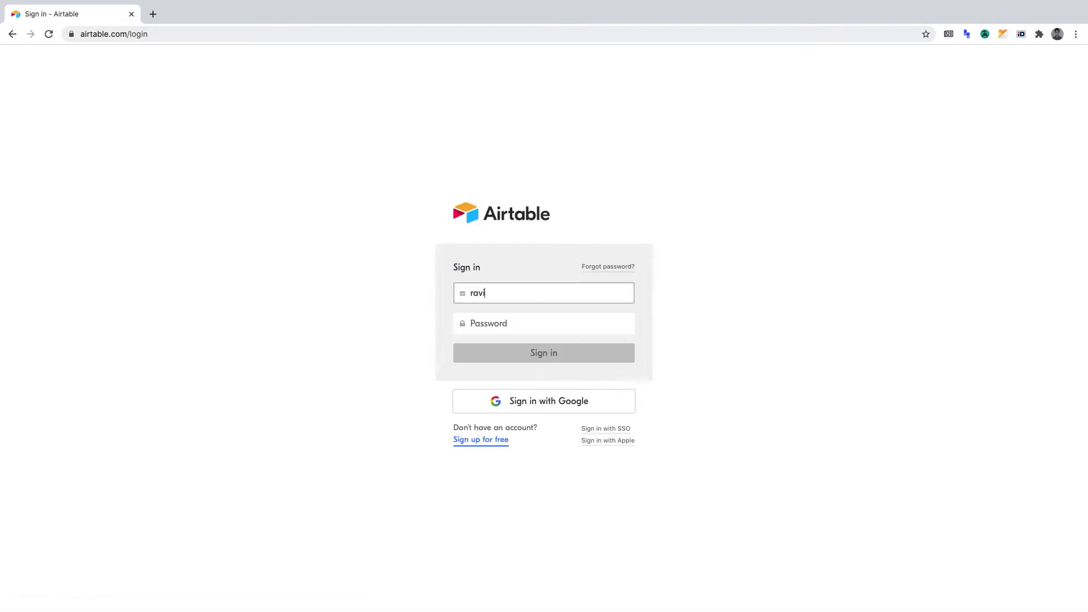
key("Tab")
type("••••••••")
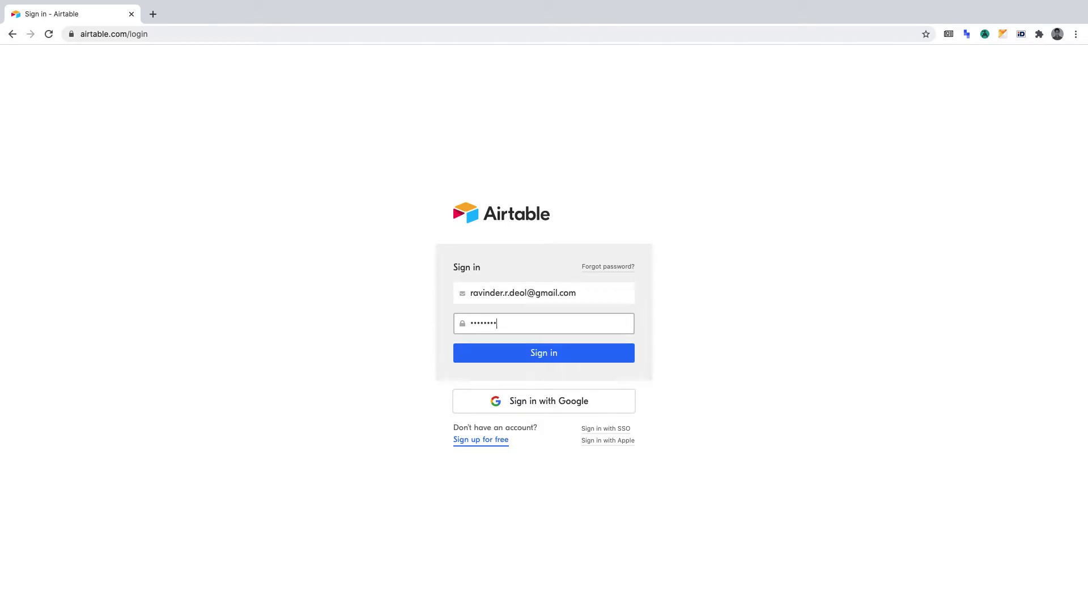
key("Return")
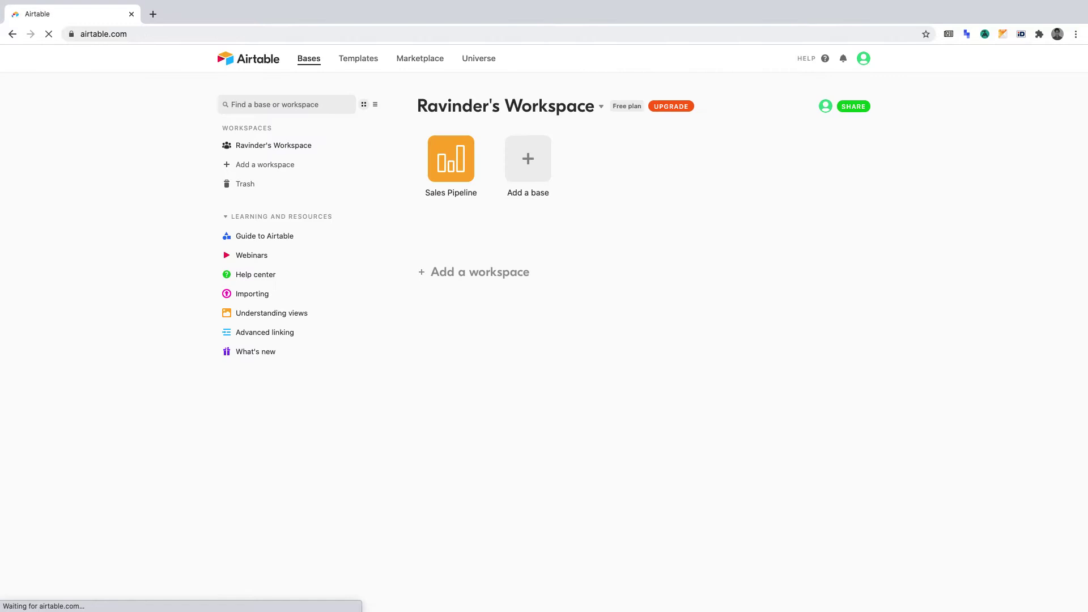
left_click(448, 163)
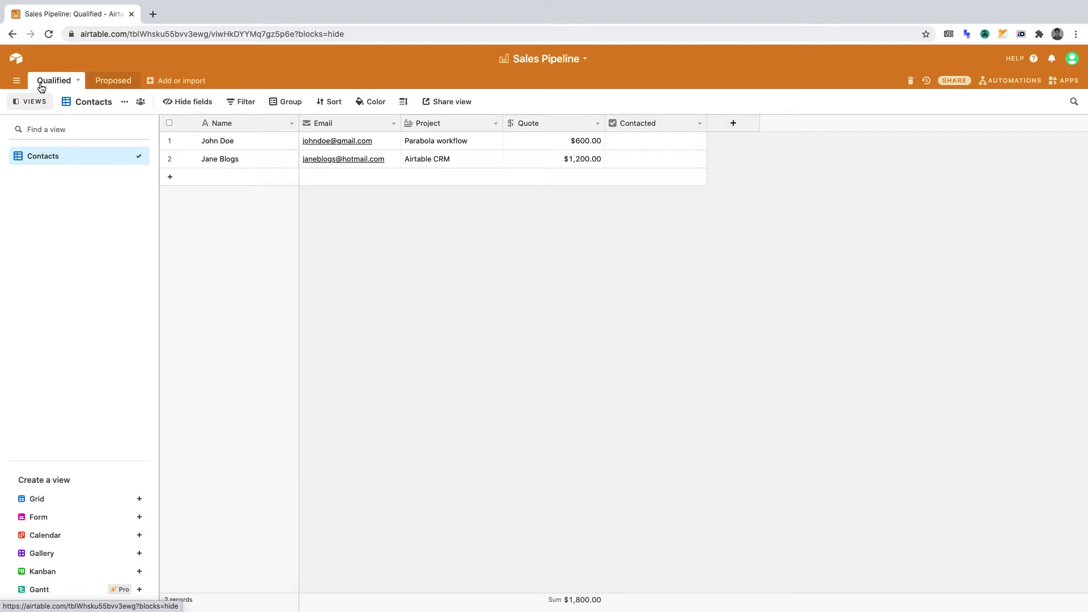
left_click(108, 83)
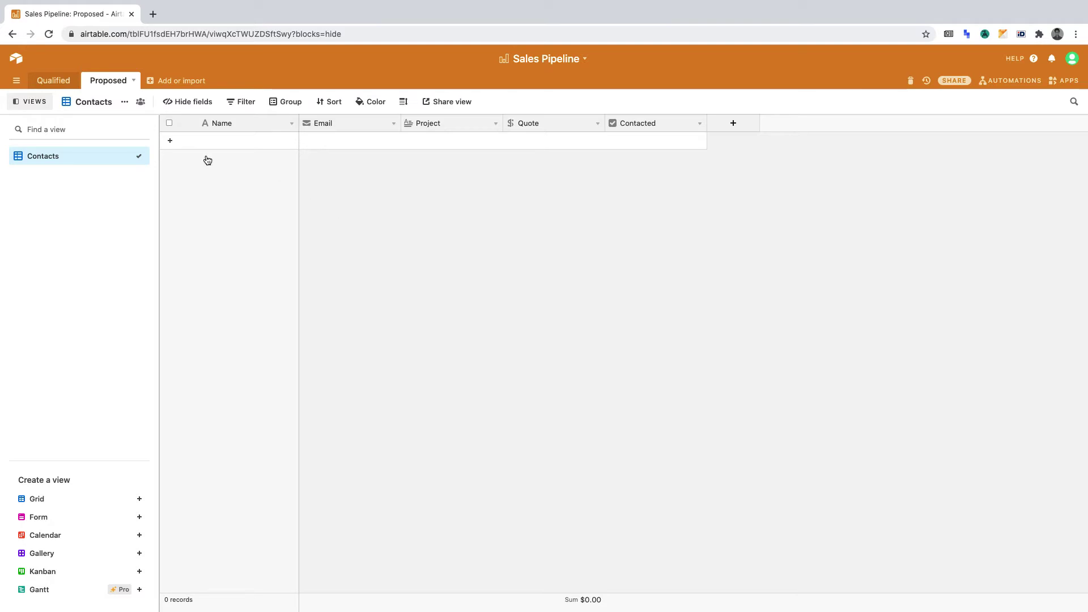
left_click(54, 81)
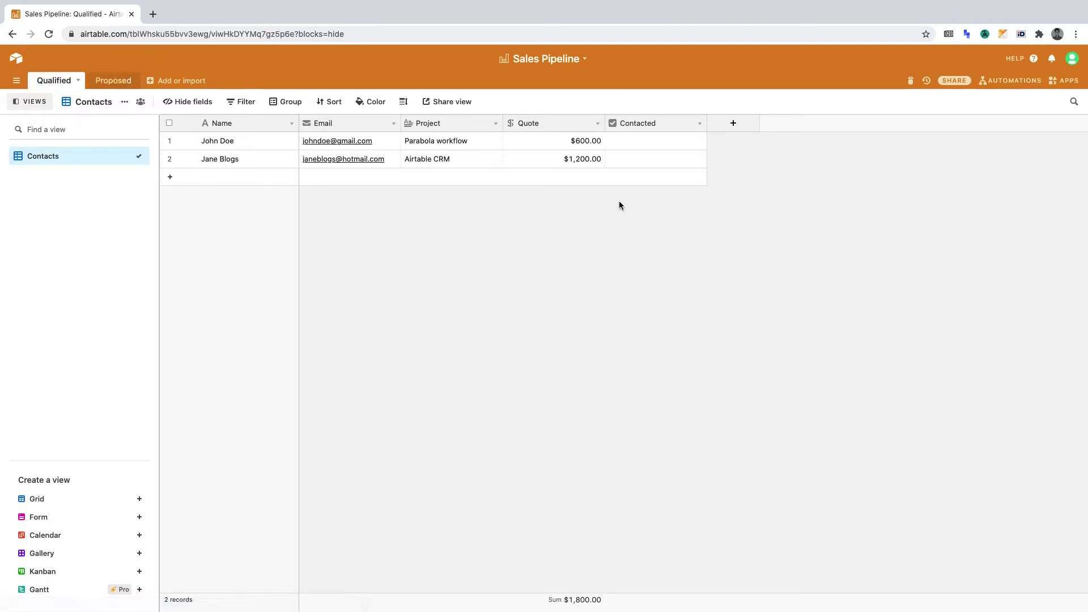
left_click(656, 143)
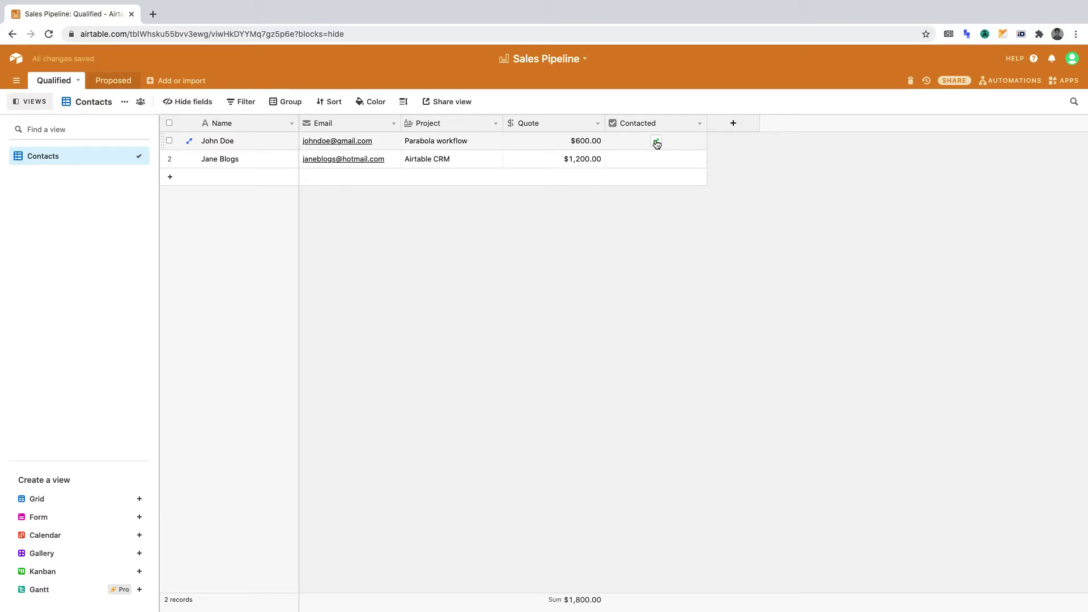
left_click(656, 142)
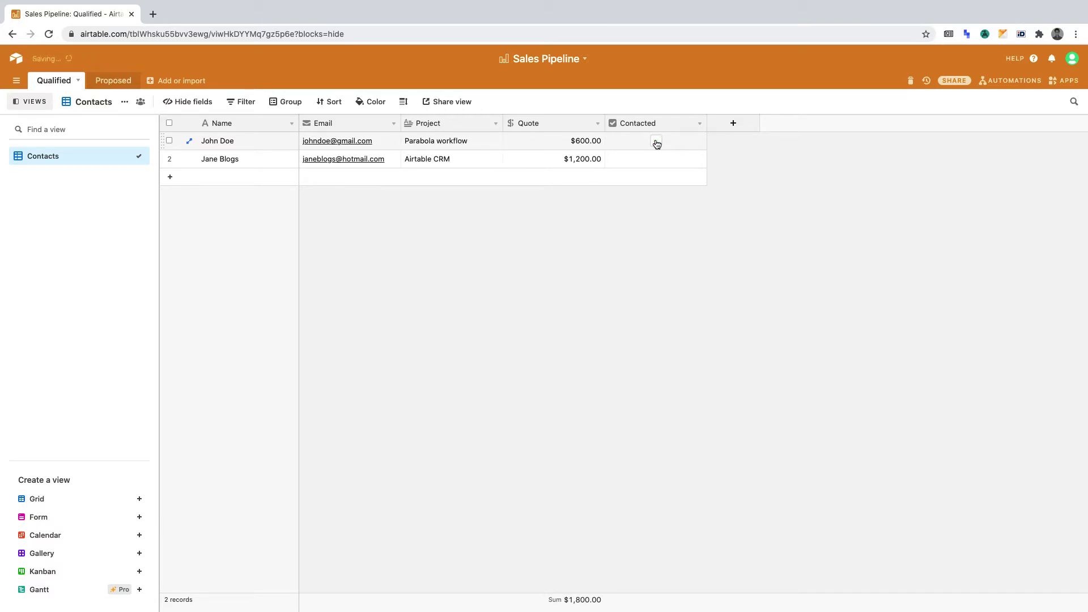
left_click(116, 80)
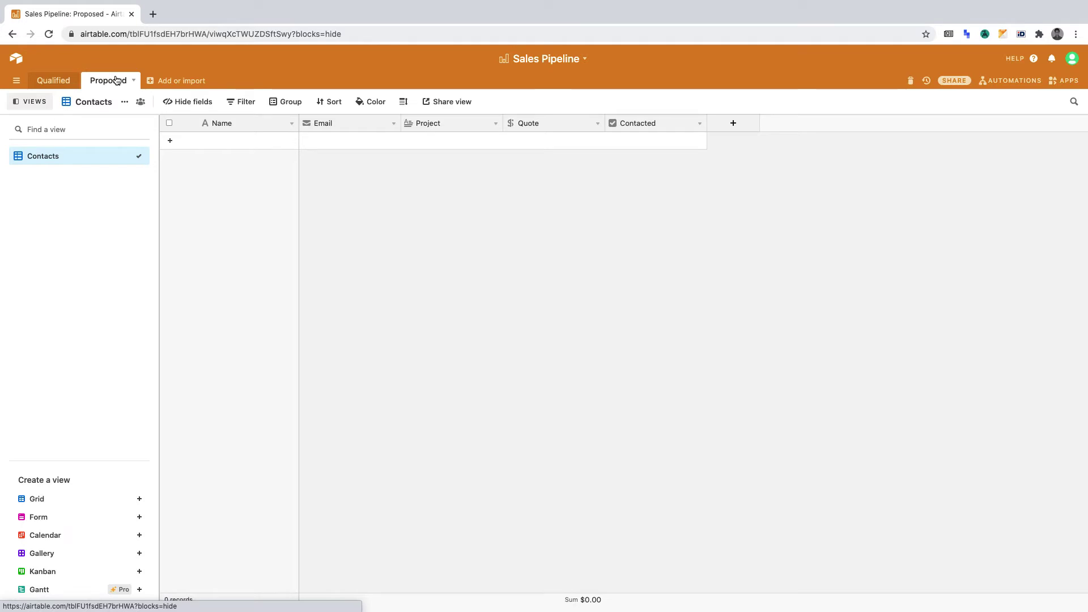
left_click(54, 81)
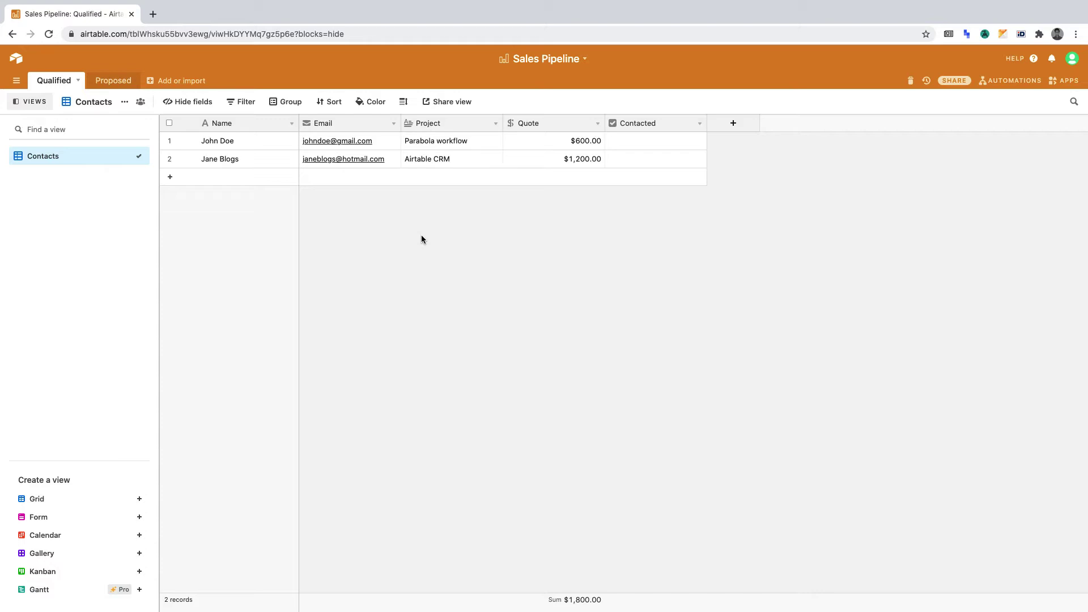
Step: Create a new automation named 'Qualified => Proposed'
left_click(1006, 80)
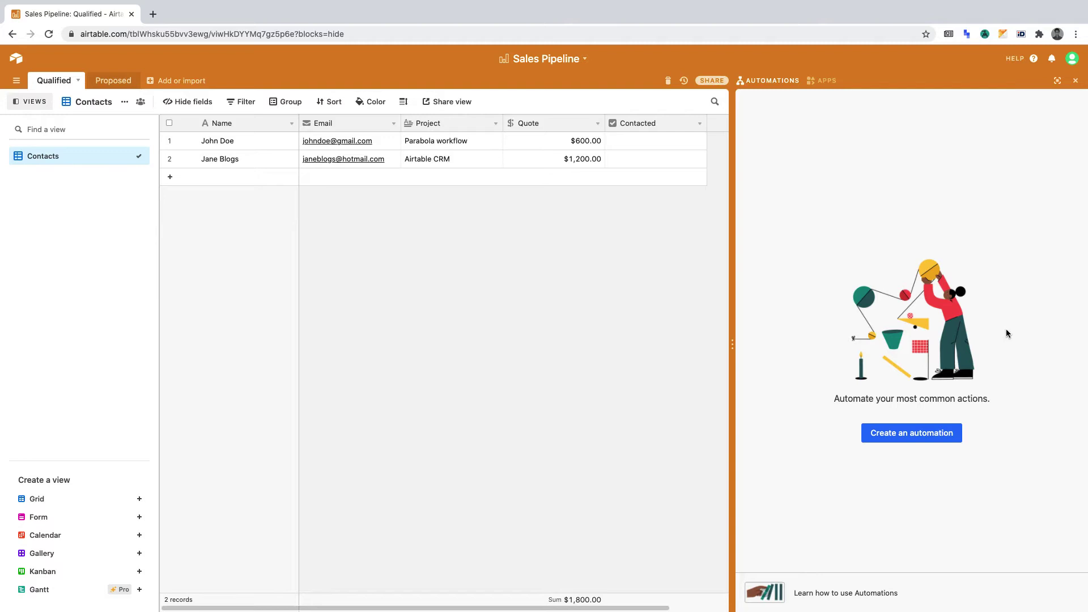
left_click(900, 433)
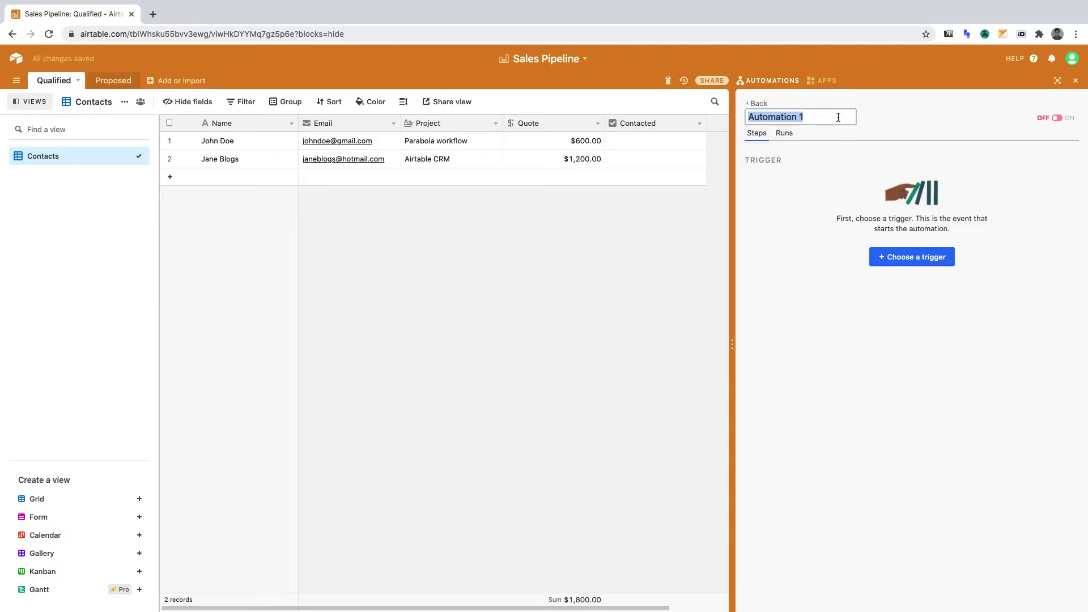
type("Qualified ")
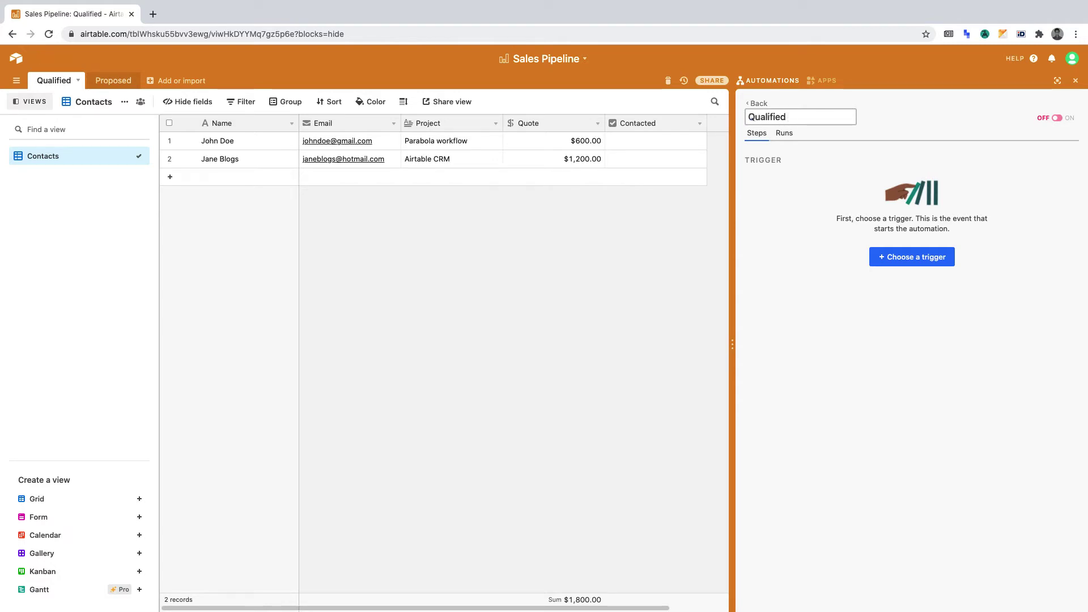
type("=> Proposed")
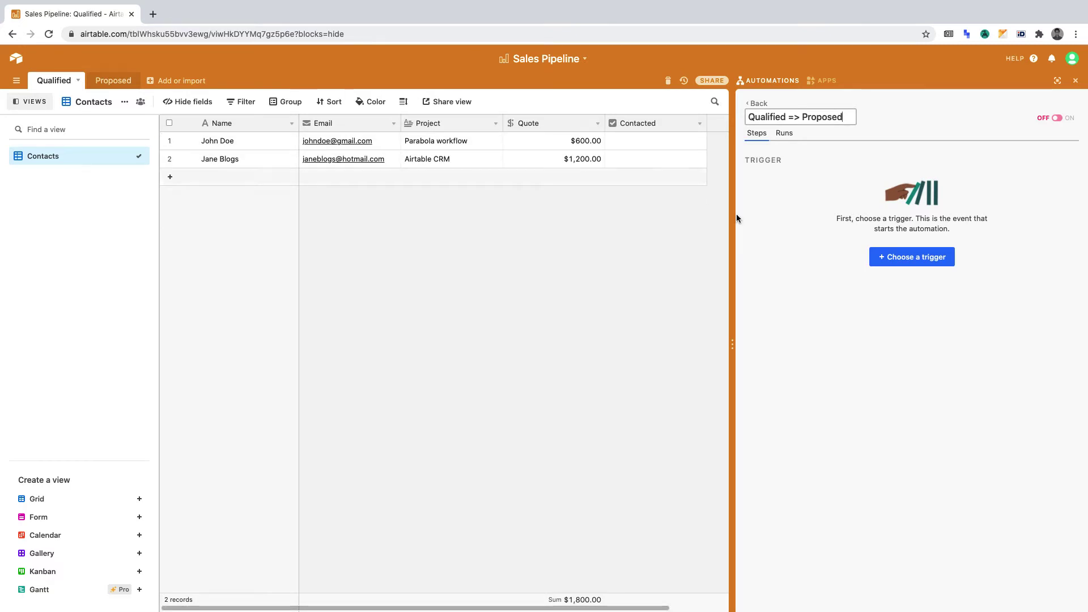
Step: Set a 'When record updated' trigger on Qualified's Contacts view, watching the Contacted field, and test it
left_click(909, 261)
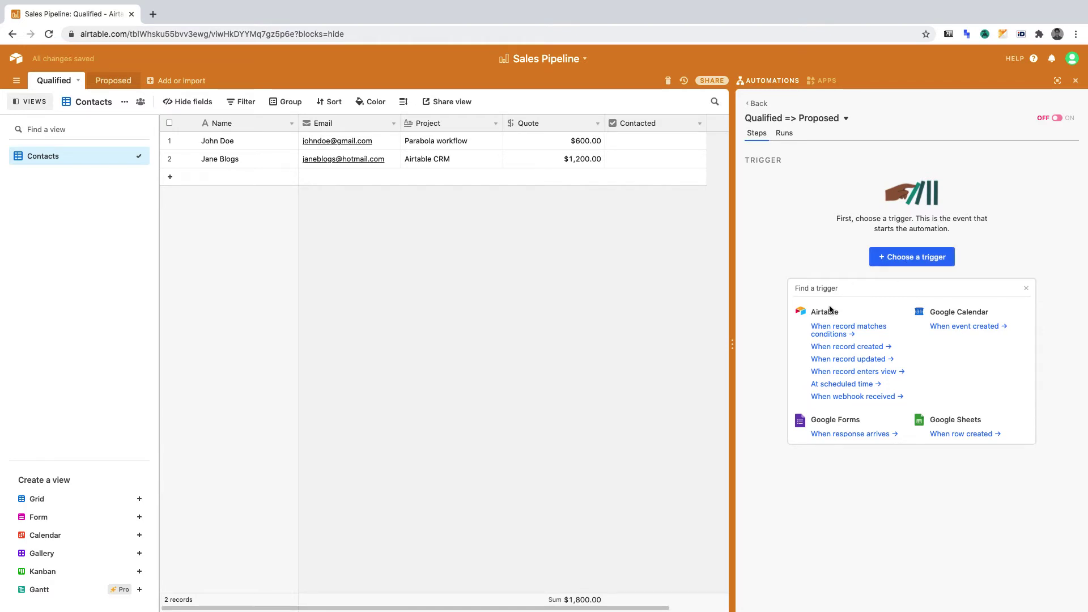
left_click(845, 359)
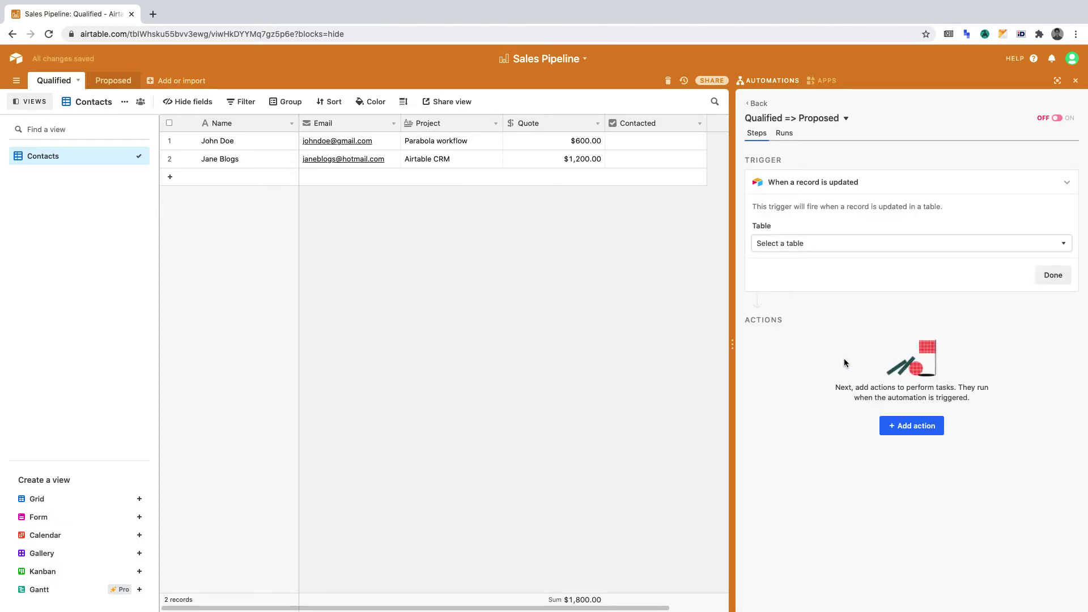
left_click(827, 240)
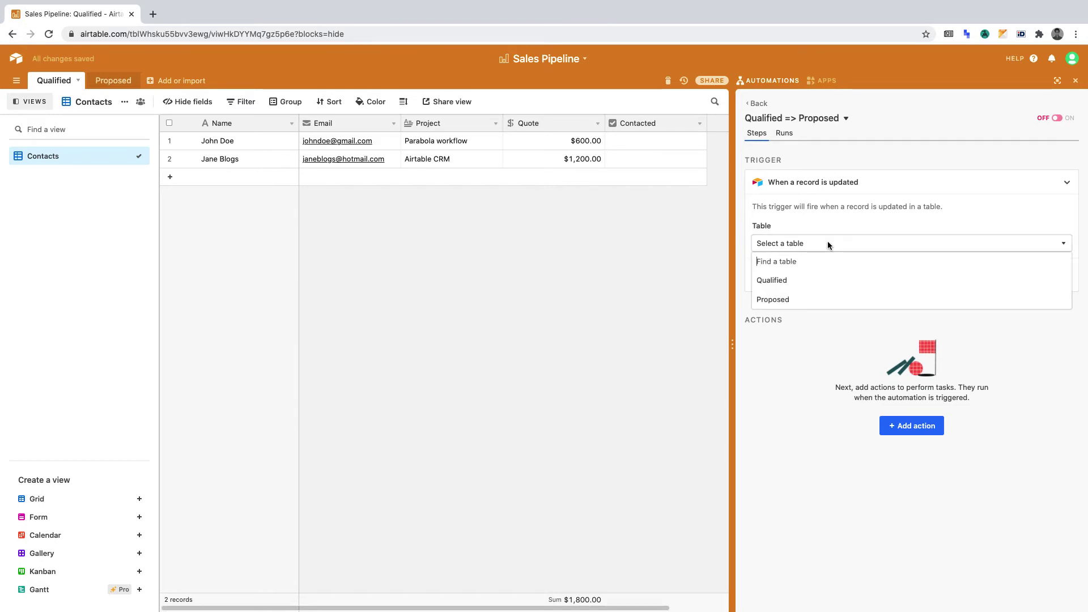
left_click(818, 279)
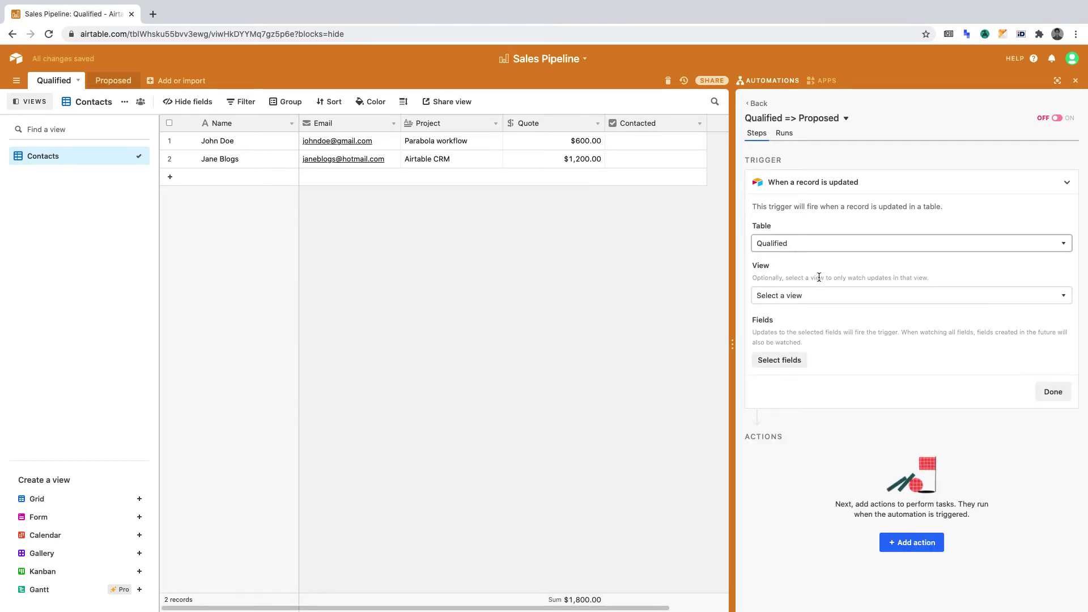
left_click(819, 296)
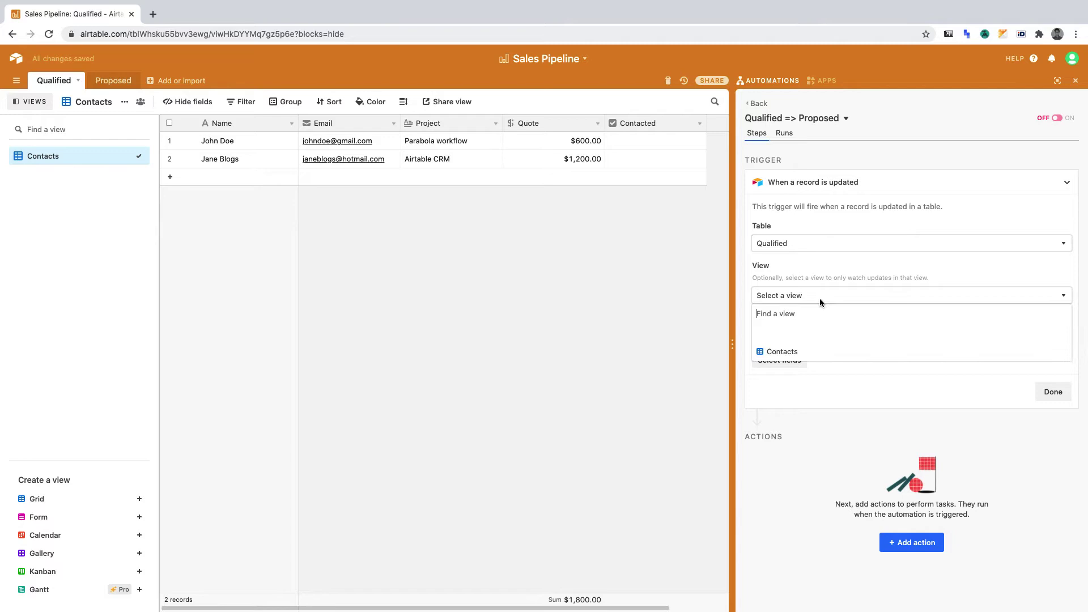
left_click(821, 349)
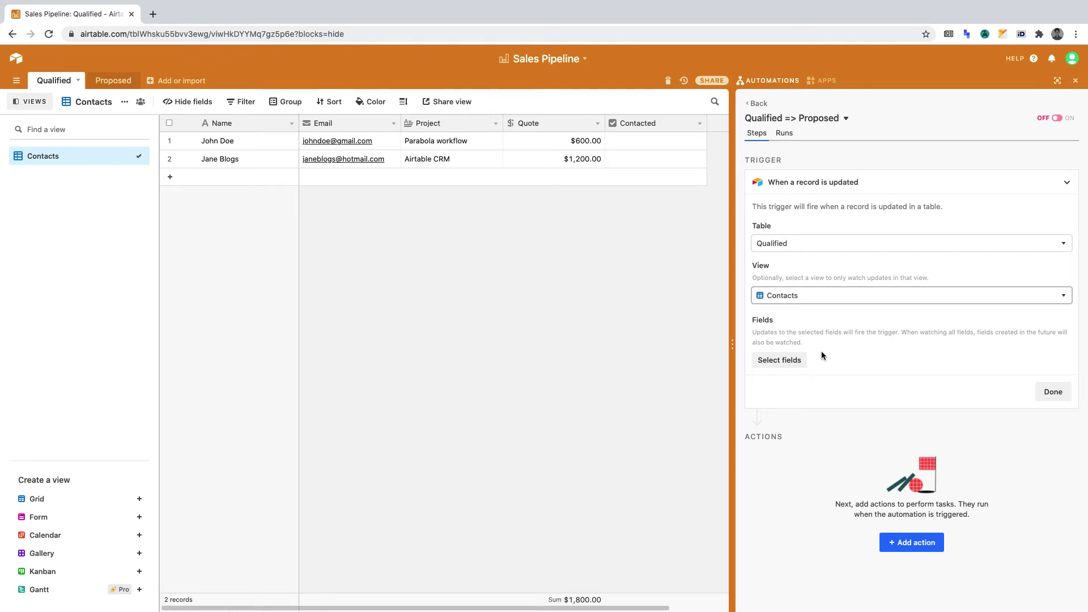
left_click(781, 362)
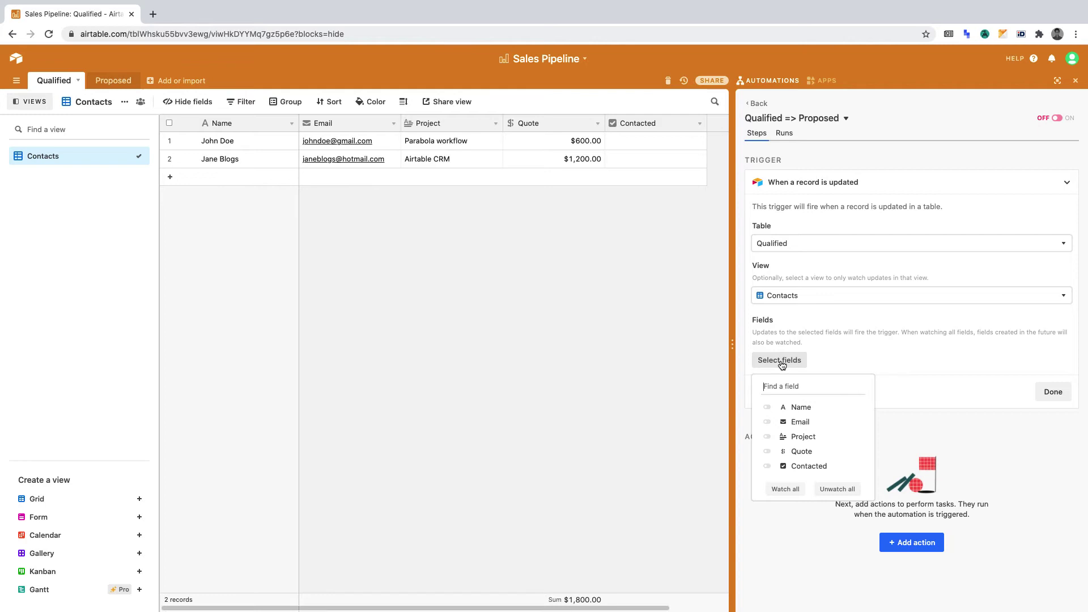
left_click(799, 465)
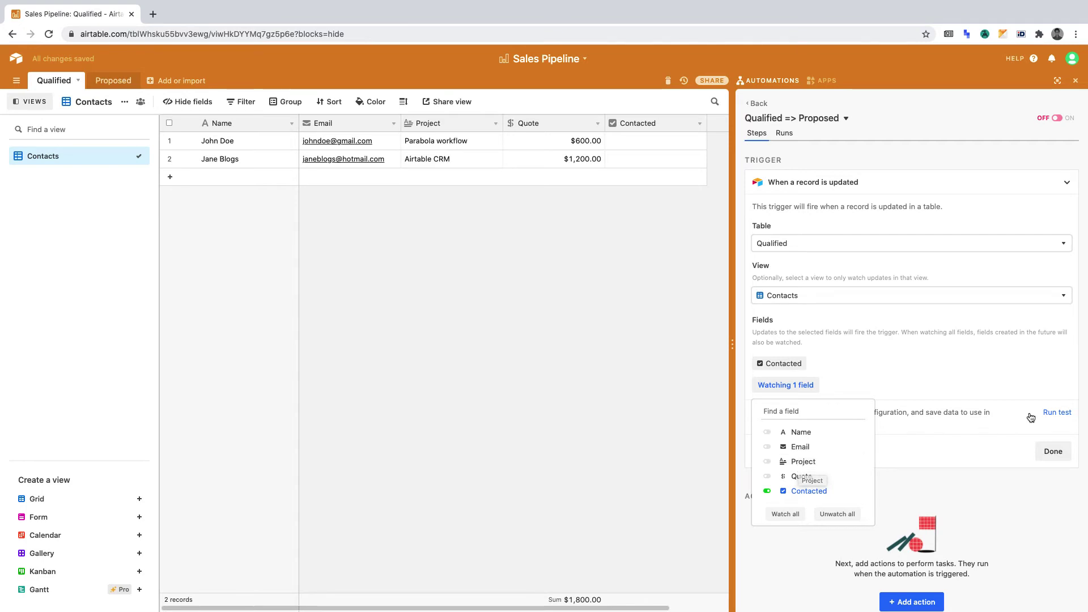
left_click(1051, 412)
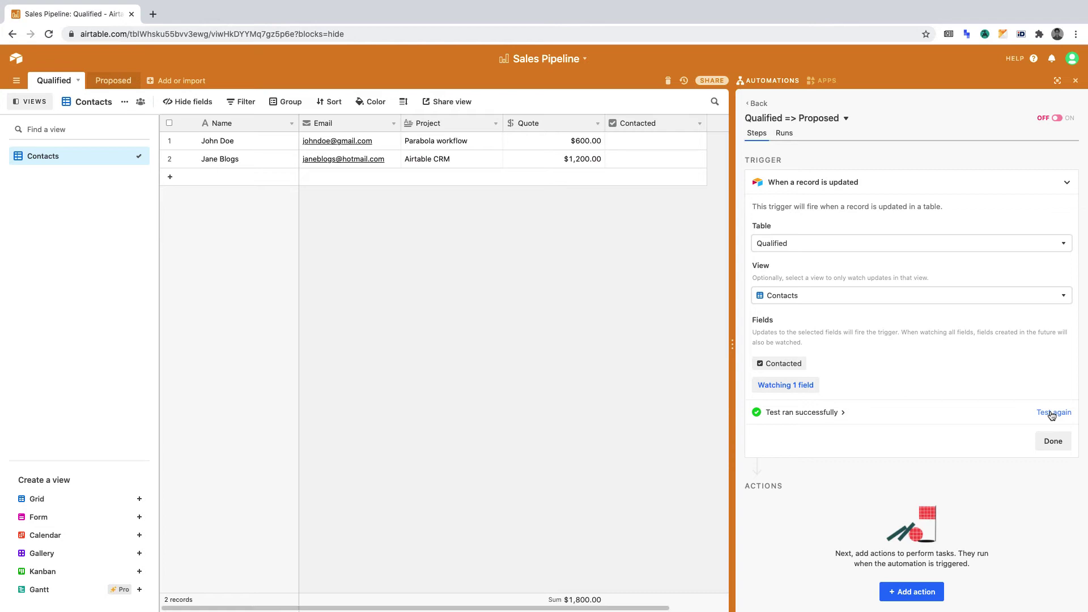
Step: Finish the trigger and add an Airtable 'Create record' action after it
left_click(1052, 440)
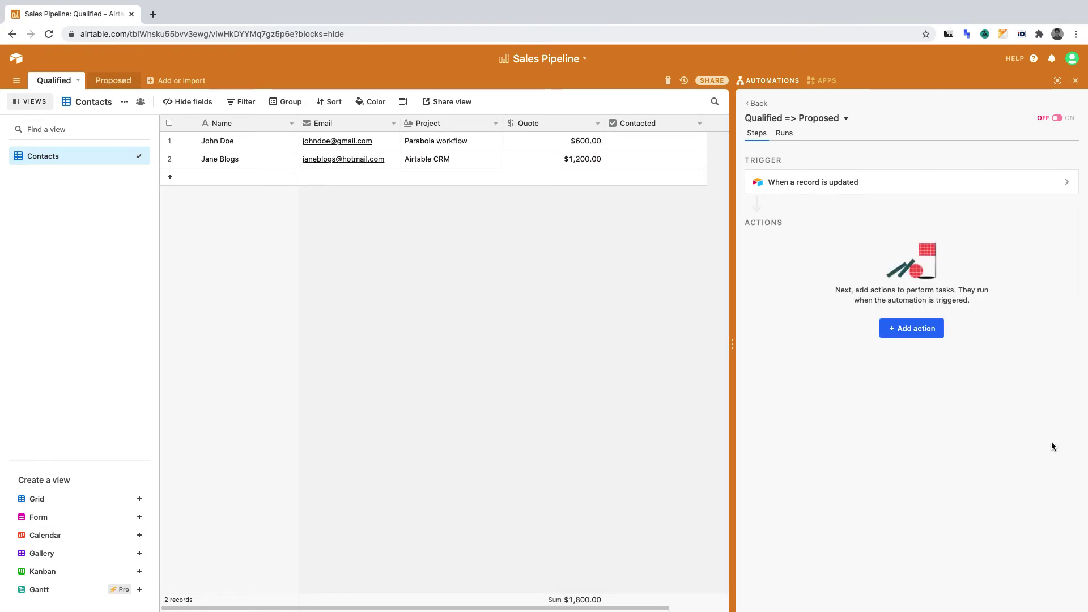
left_click(924, 333)
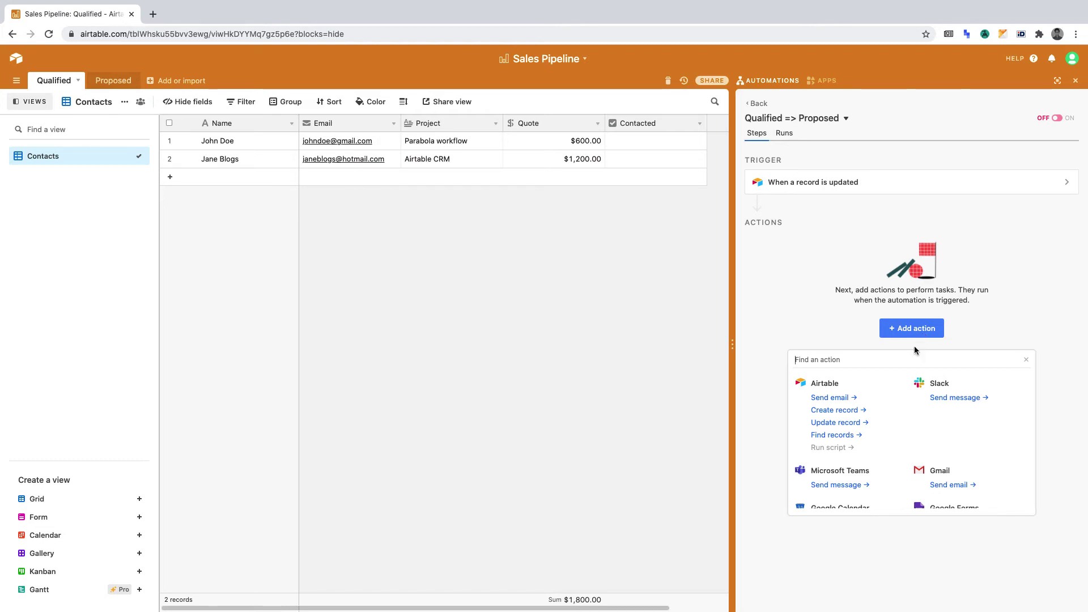
left_click(825, 411)
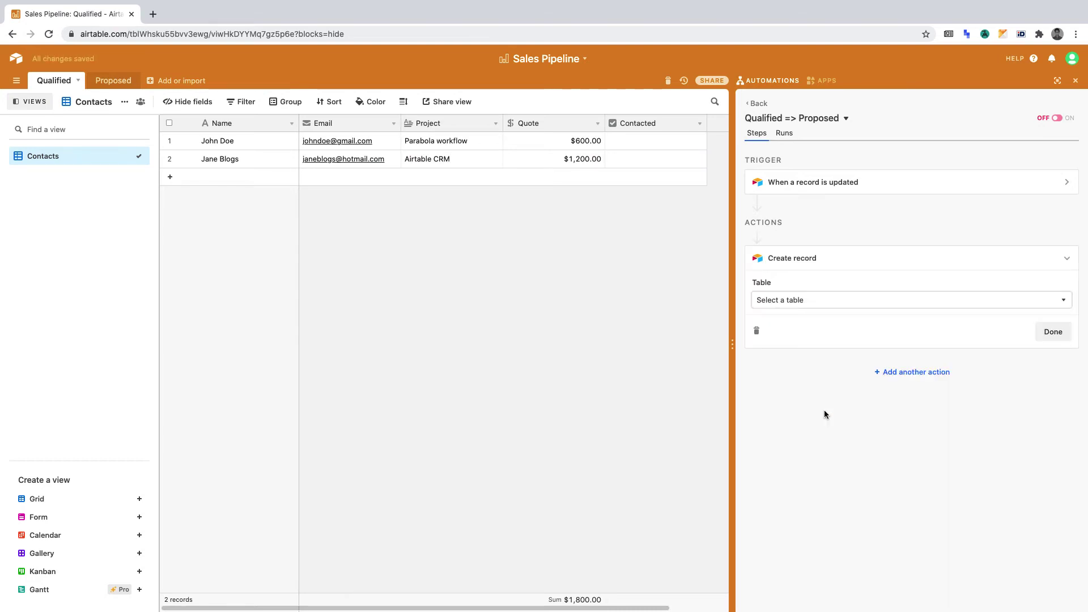
Step: Target the Create record action at the Proposed table
left_click(840, 299)
left_click(828, 357)
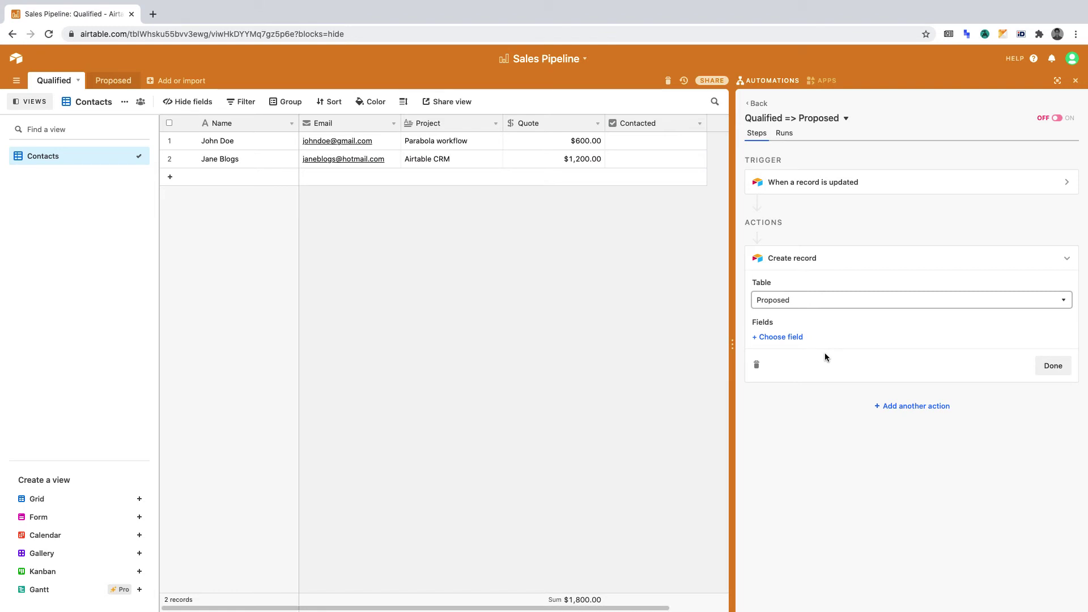
Step: Add the Name field, filled from the triggering record's Name
left_click(783, 338)
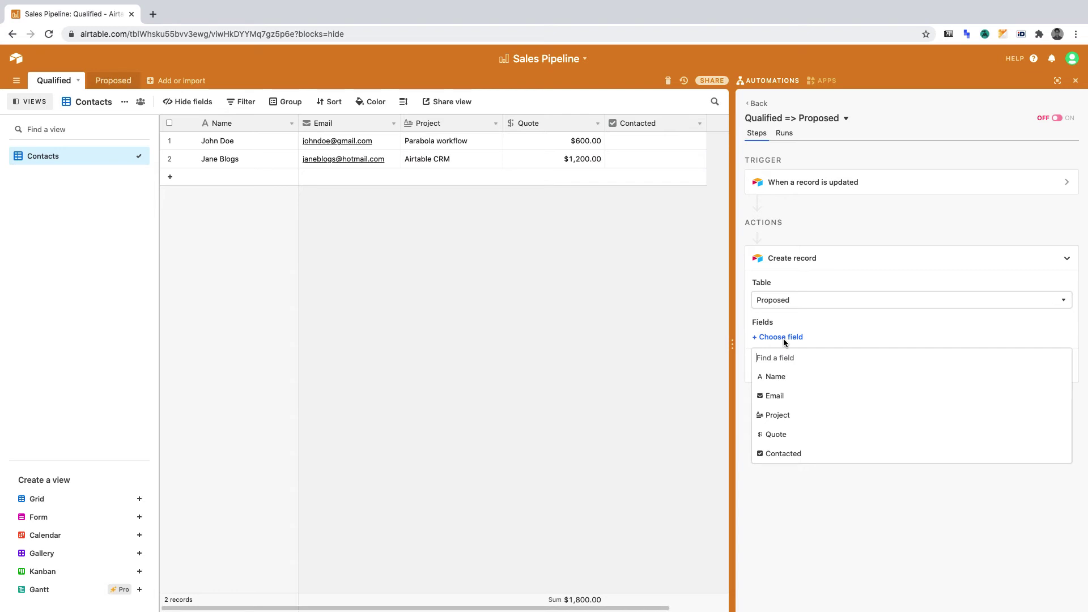
left_click(785, 382)
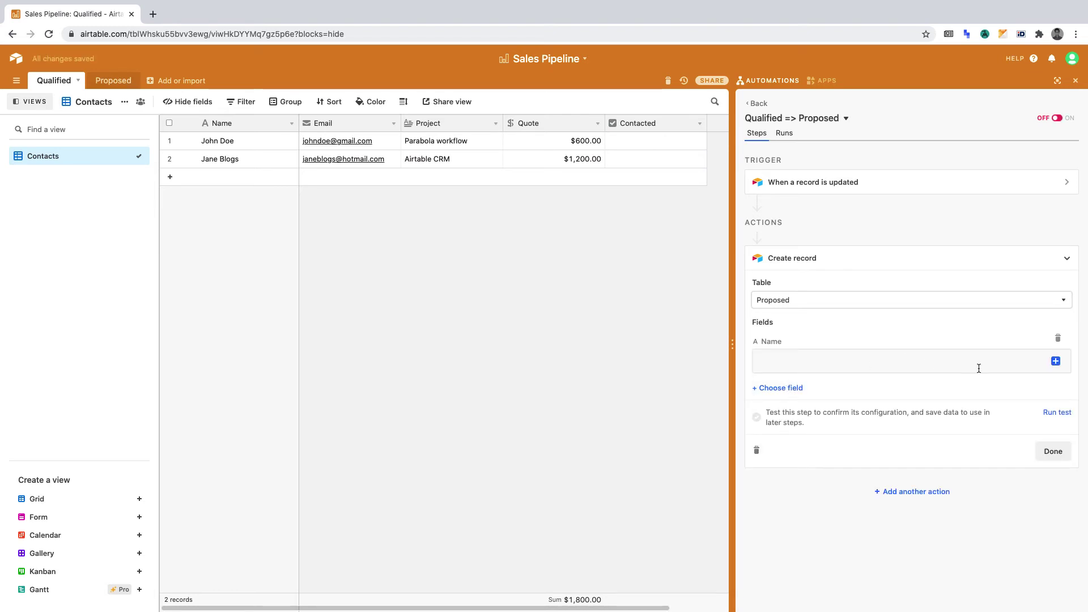
left_click(1053, 363)
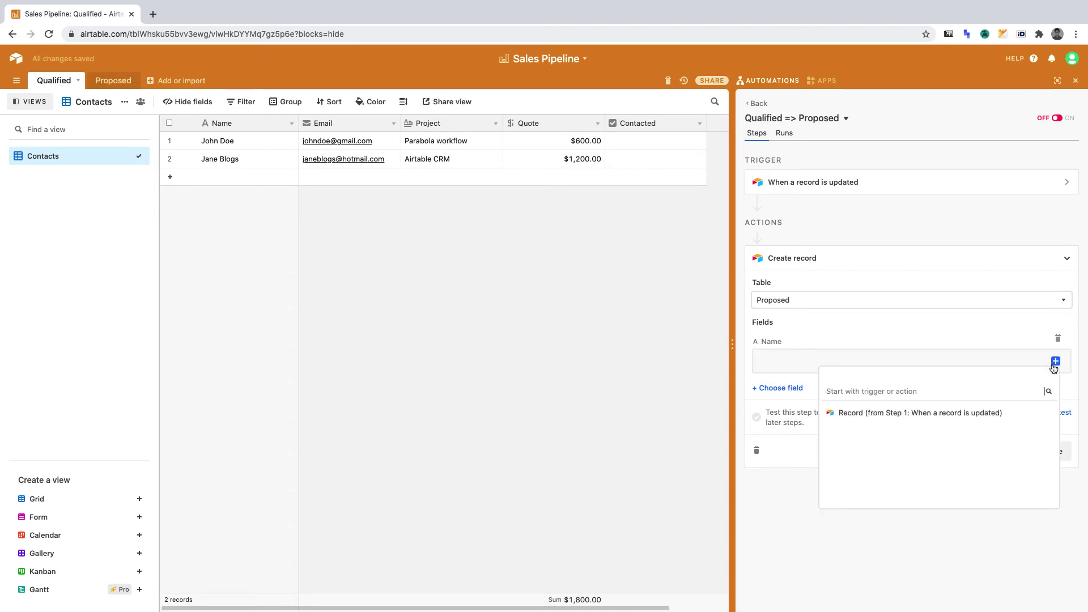
left_click(1024, 416)
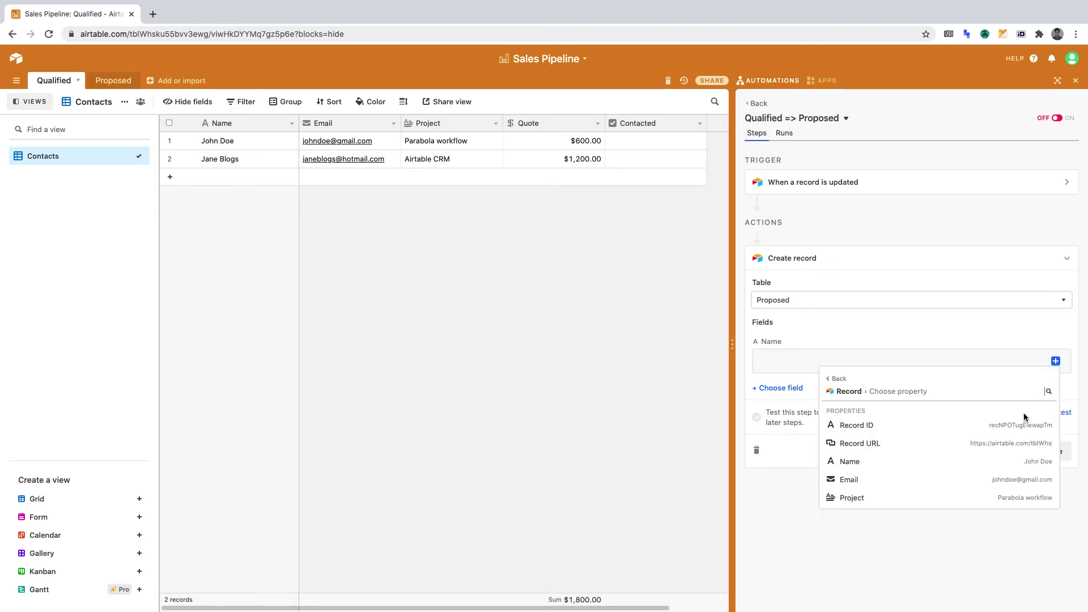
left_click(1000, 461)
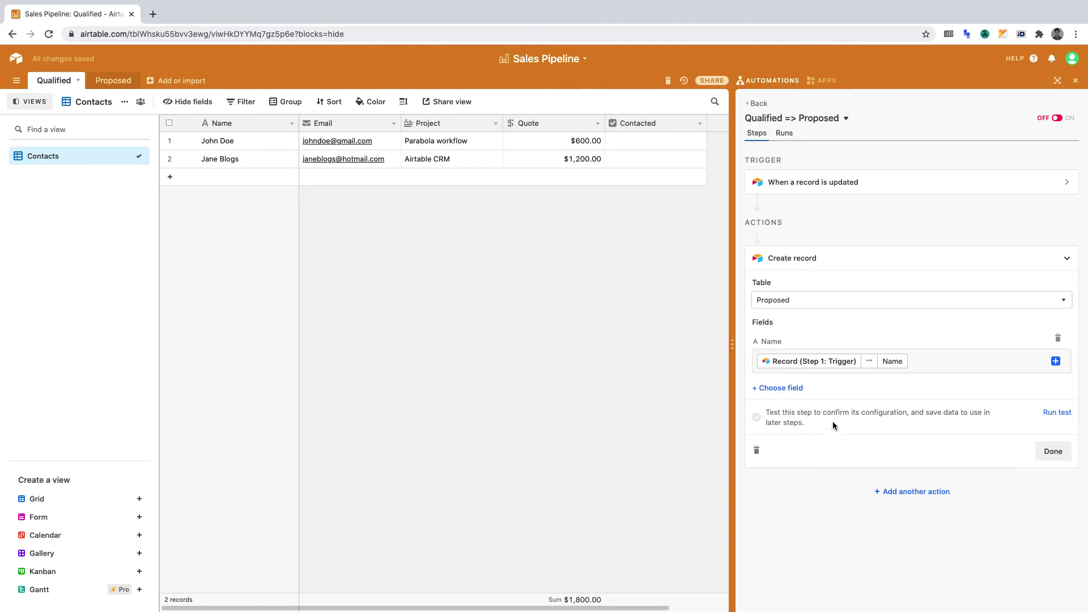
Step: Add the Email field, filled from the triggering record's Email
left_click(790, 388)
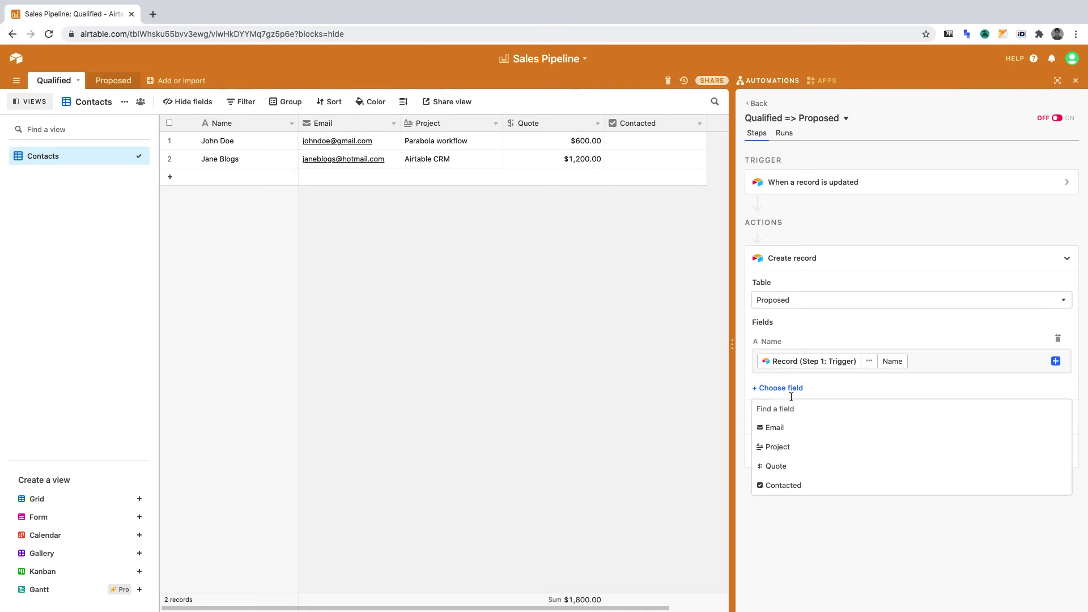
left_click(792, 427)
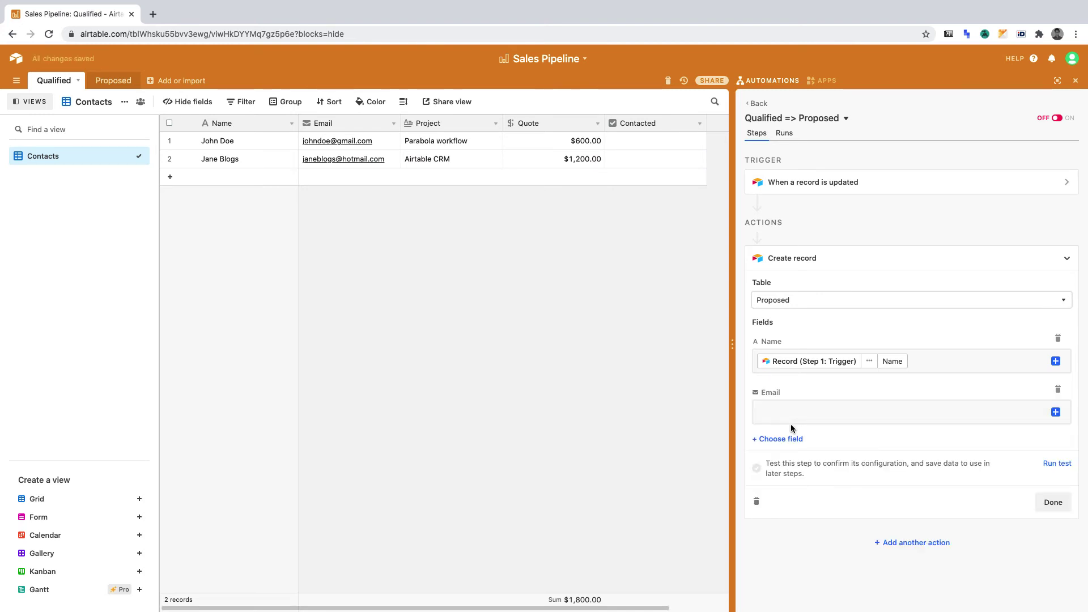
left_click(1055, 412)
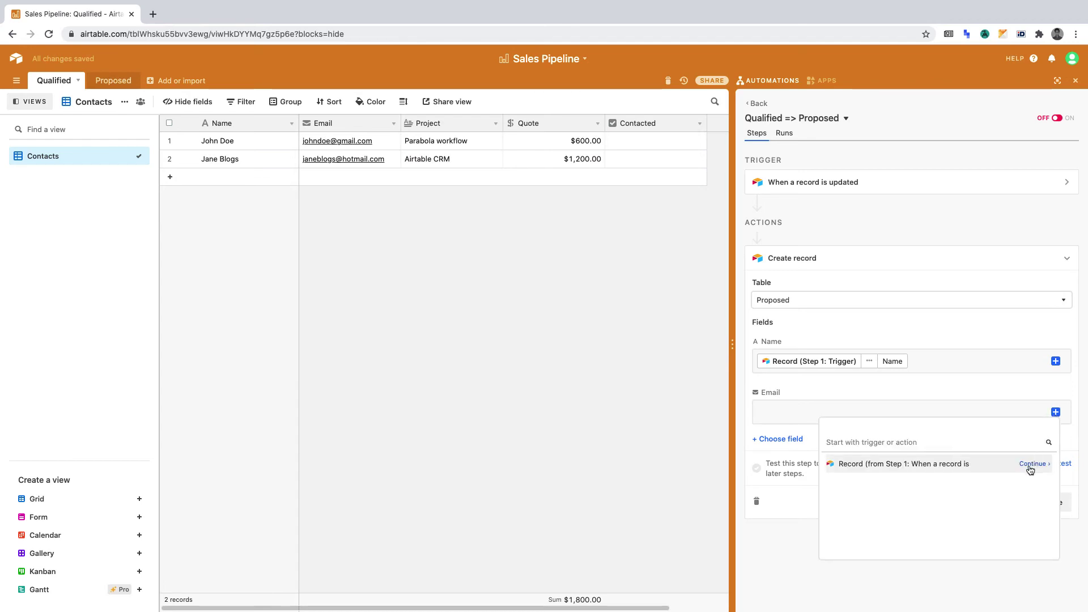
left_click(1030, 465)
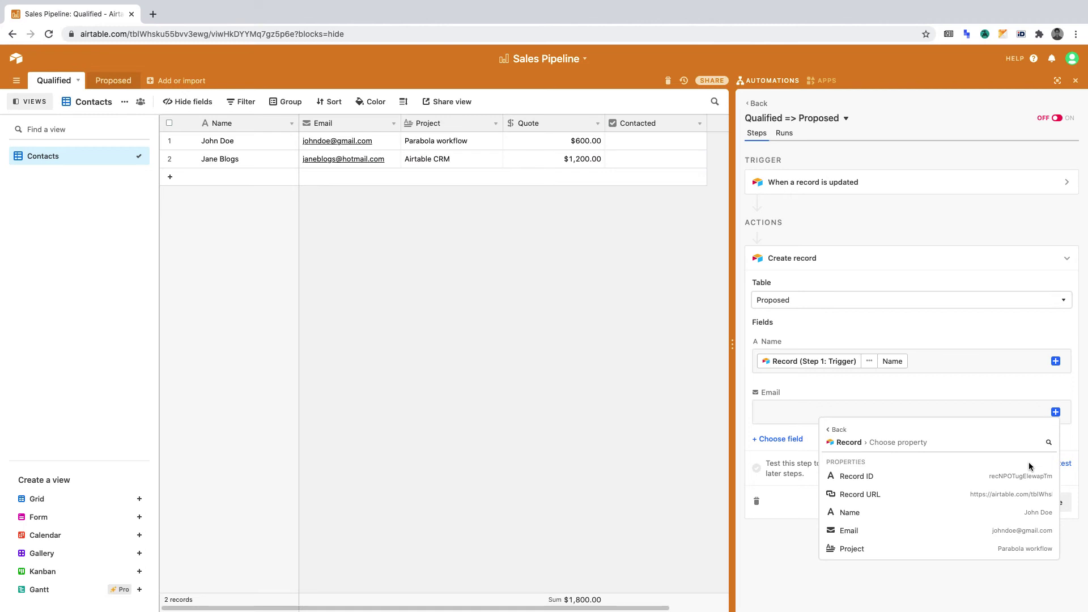
left_click(1000, 531)
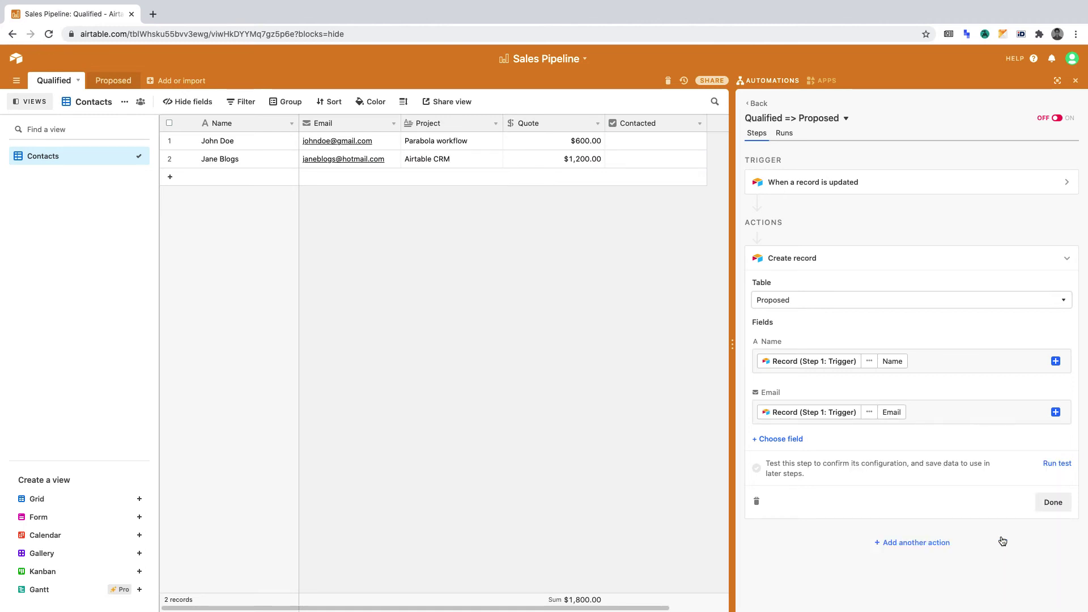
Step: Add the Project field, filled from the triggering record's Project
left_click(787, 440)
left_click(800, 479)
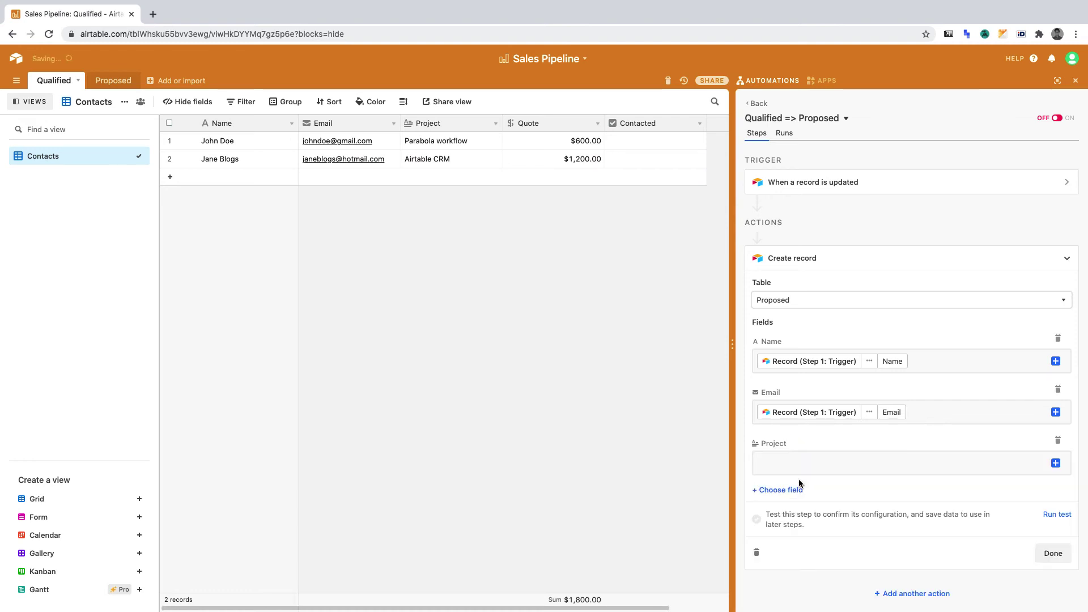
left_click(1056, 464)
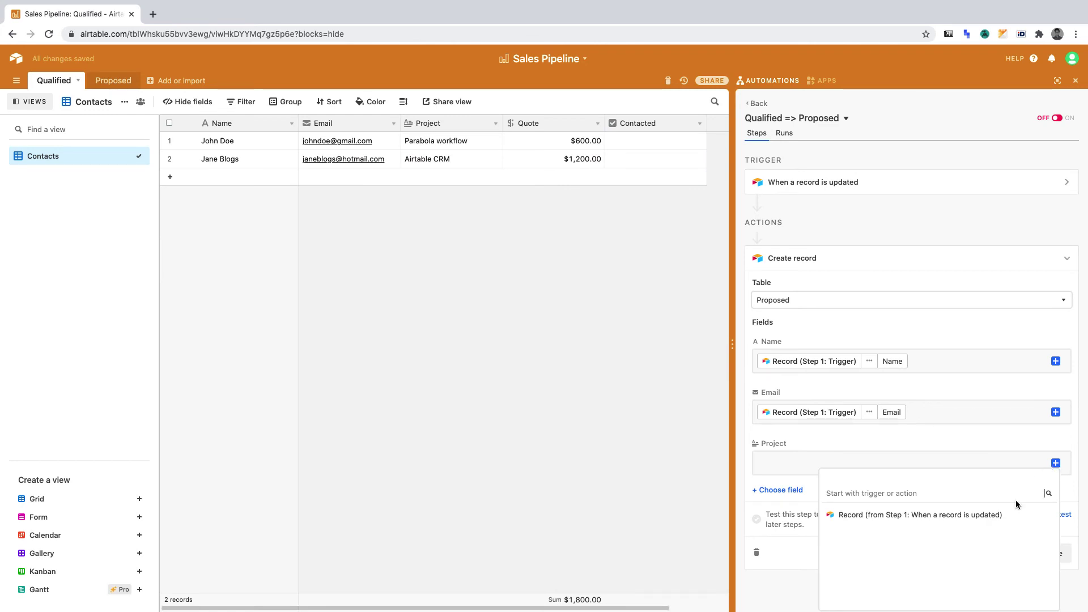
left_click(1026, 516)
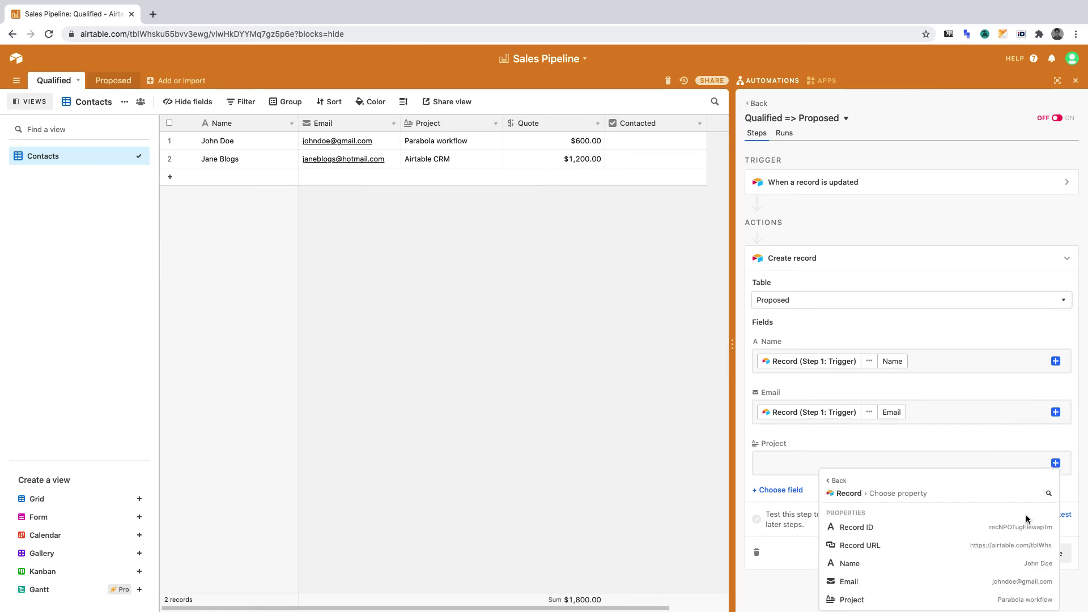
left_click(999, 600)
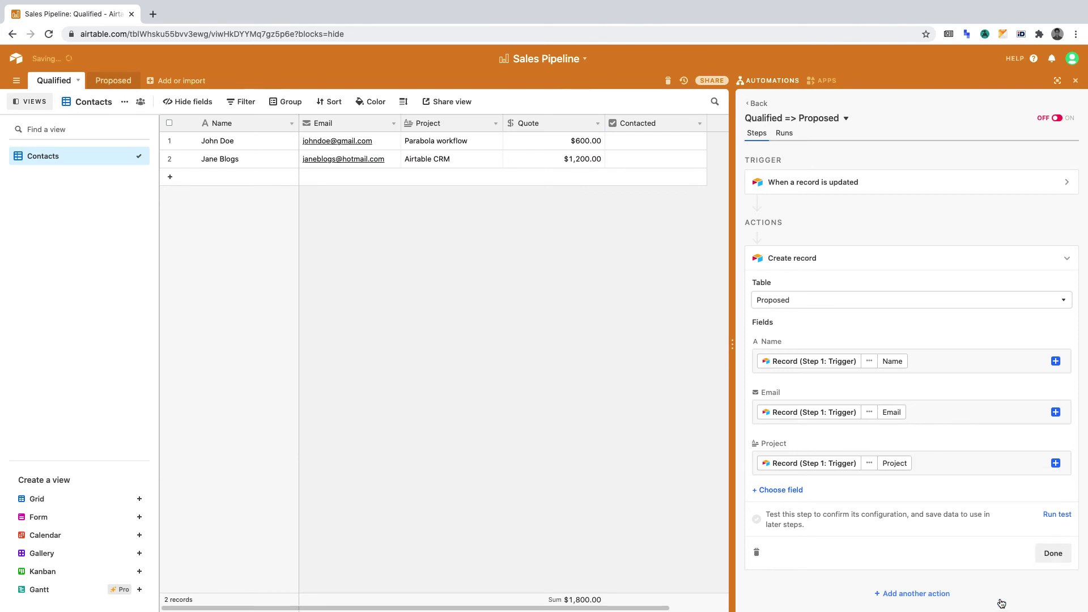
scroll(950, 542, "down", 1)
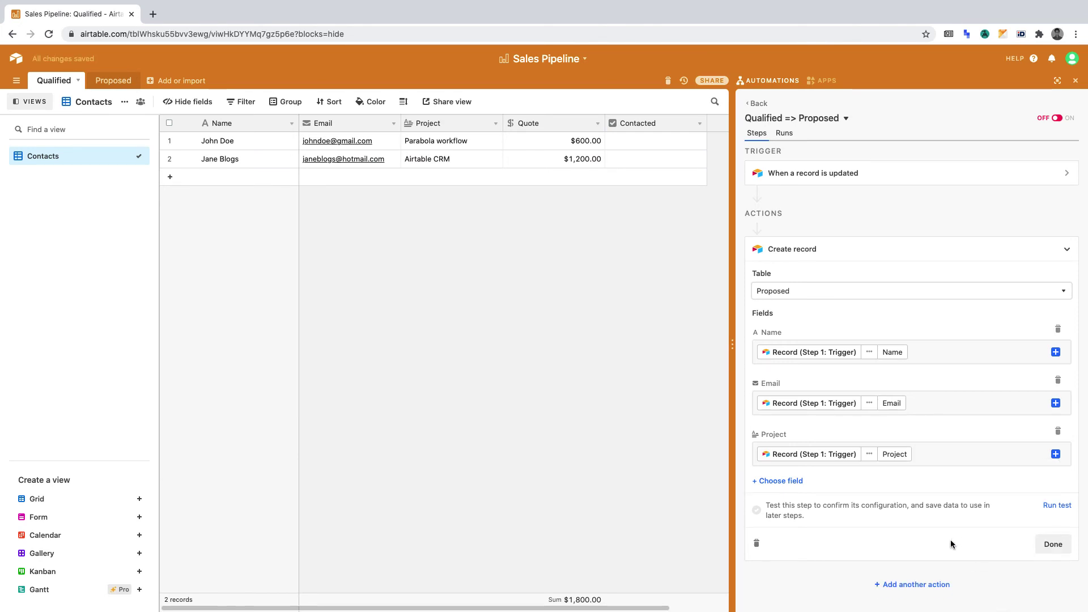
Step: Add the Quote field to the new record, filled from the triggering record's Quote
left_click(787, 481)
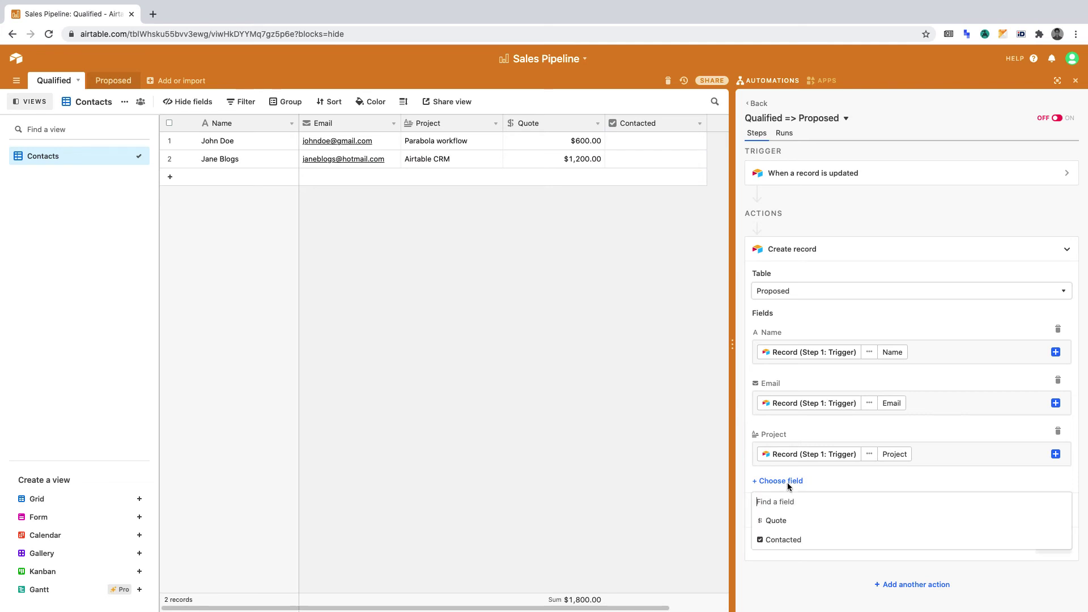
left_click(793, 520)
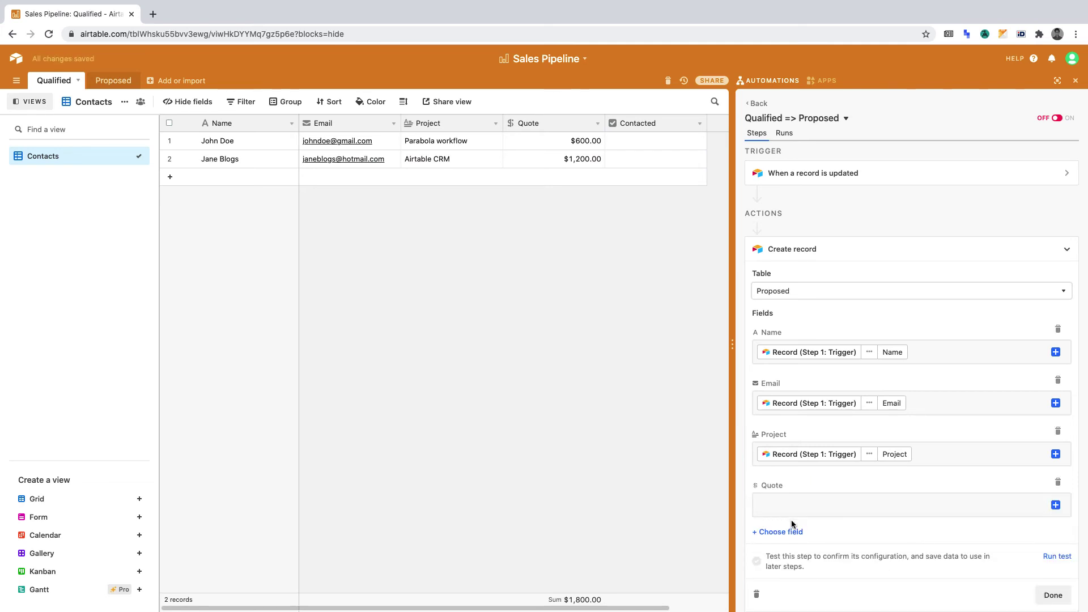
left_click(1055, 505)
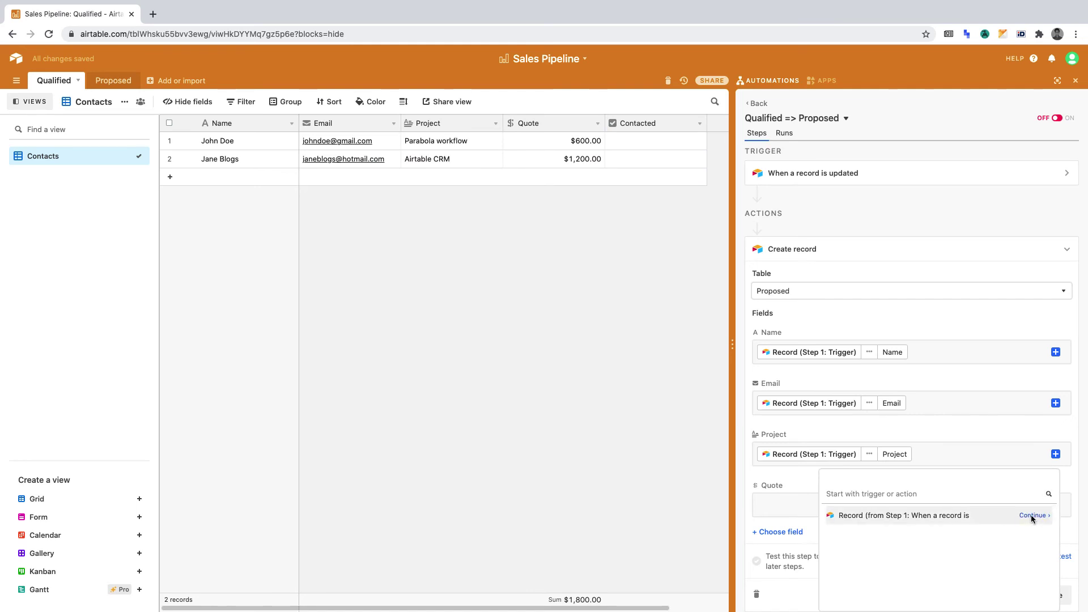
left_click(1031, 515)
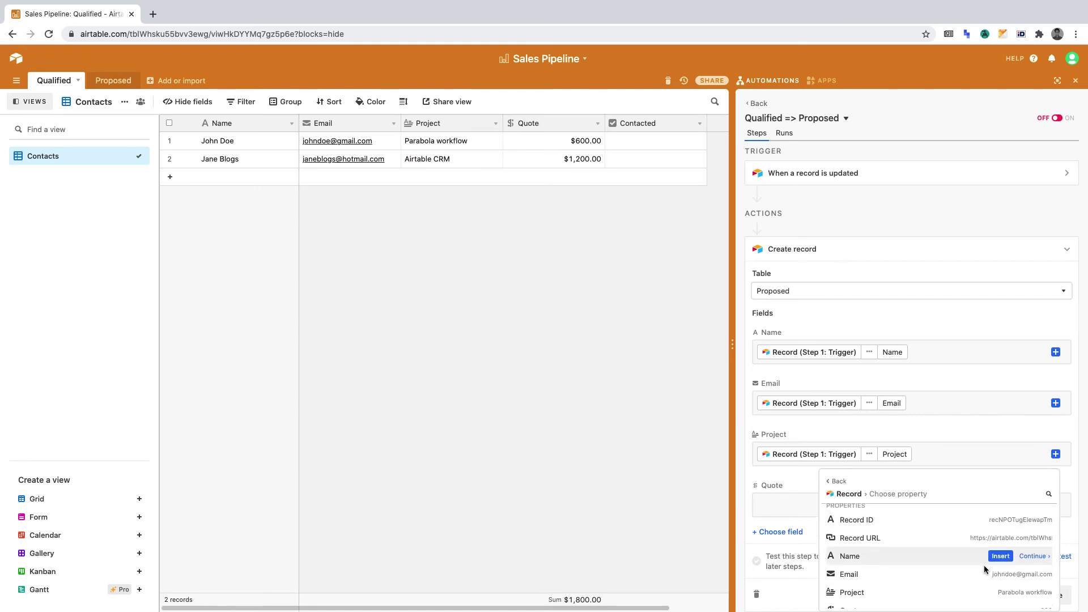
scroll(984, 566, "down", 2)
left_click(1039, 554)
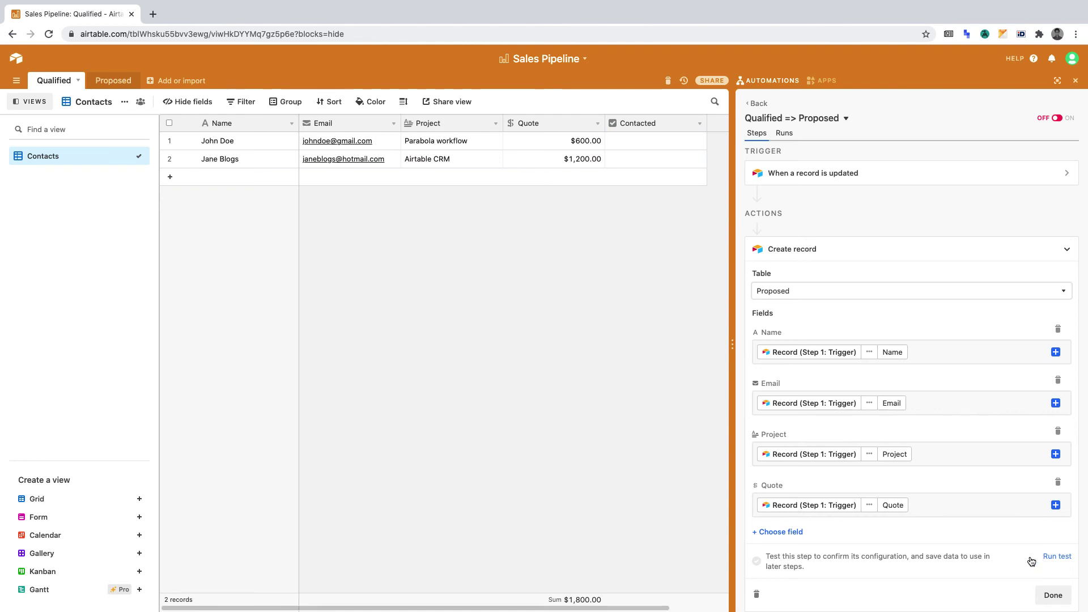
Step: Test the Create record action and check the new Parabola workflow $600.00 record in Proposed
left_click(1049, 556)
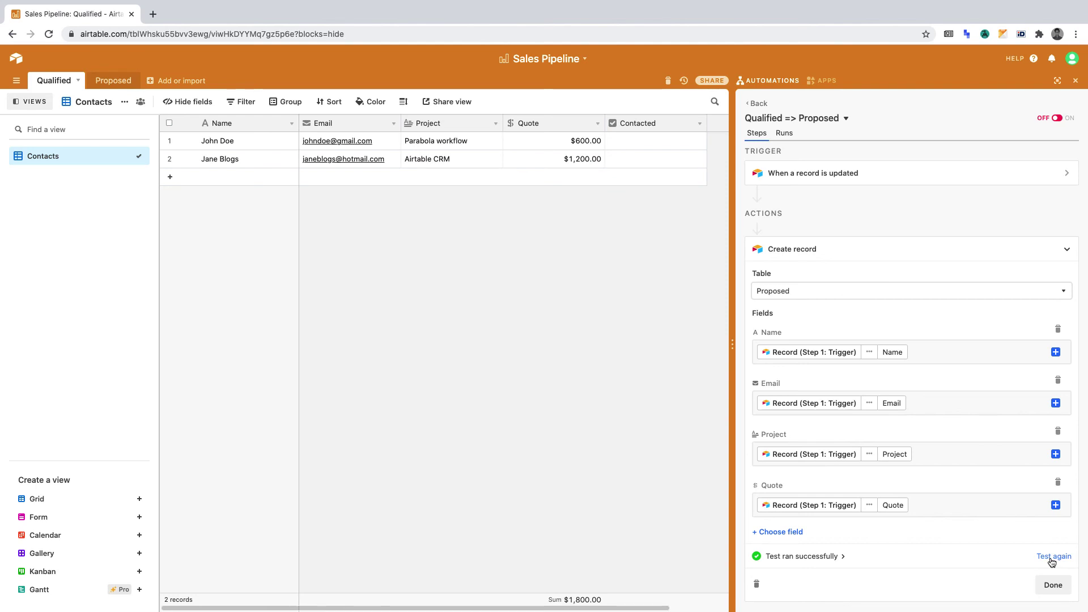
left_click(113, 81)
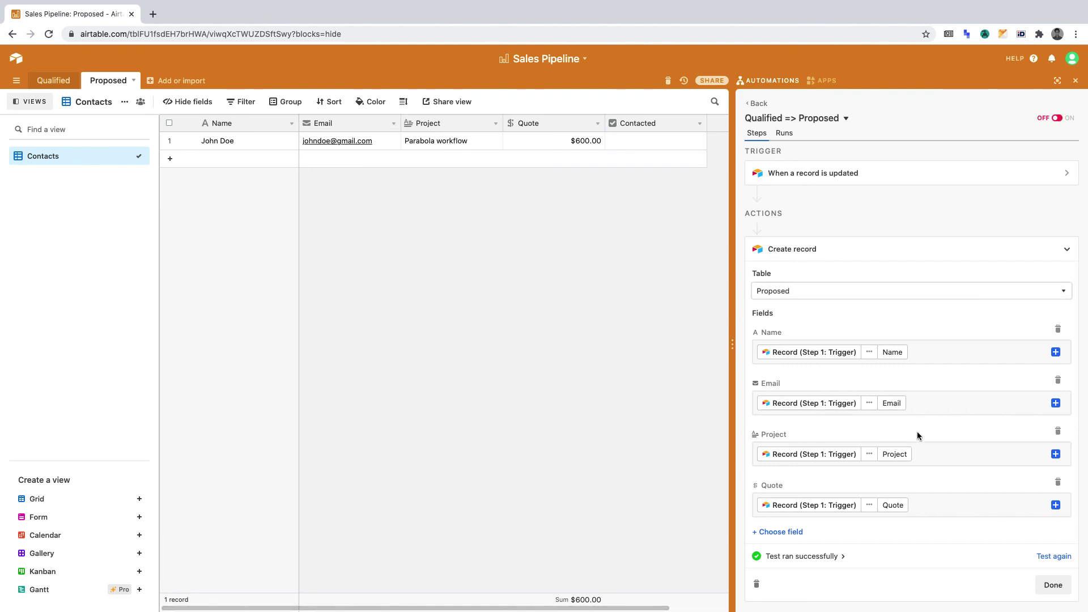
Step: Finish the action, switch the automation ON, and return to the automations list
left_click(1048, 585)
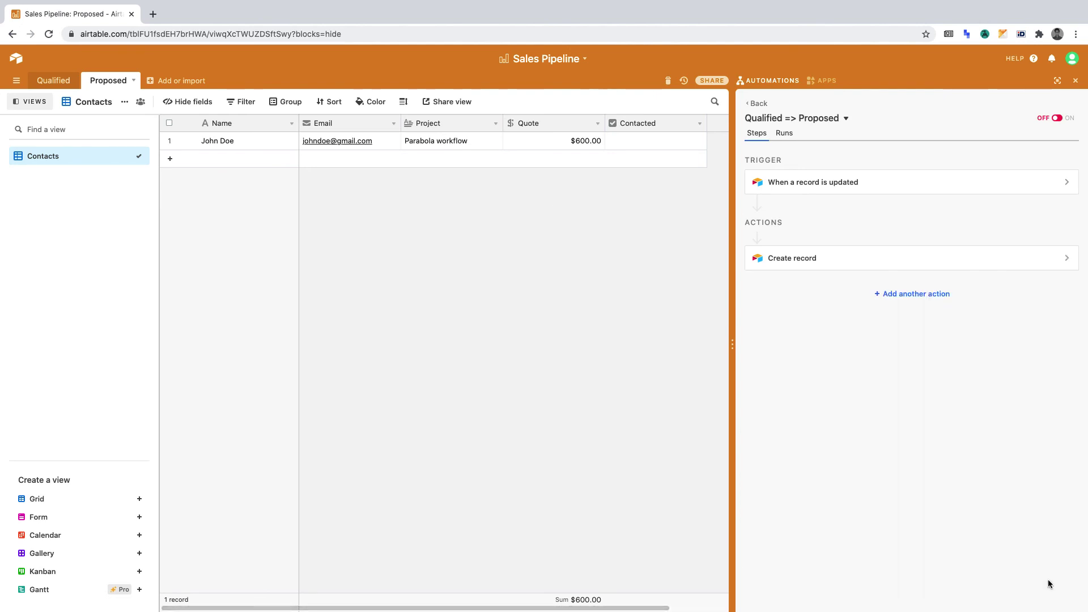
left_click(1056, 119)
left_click(756, 103)
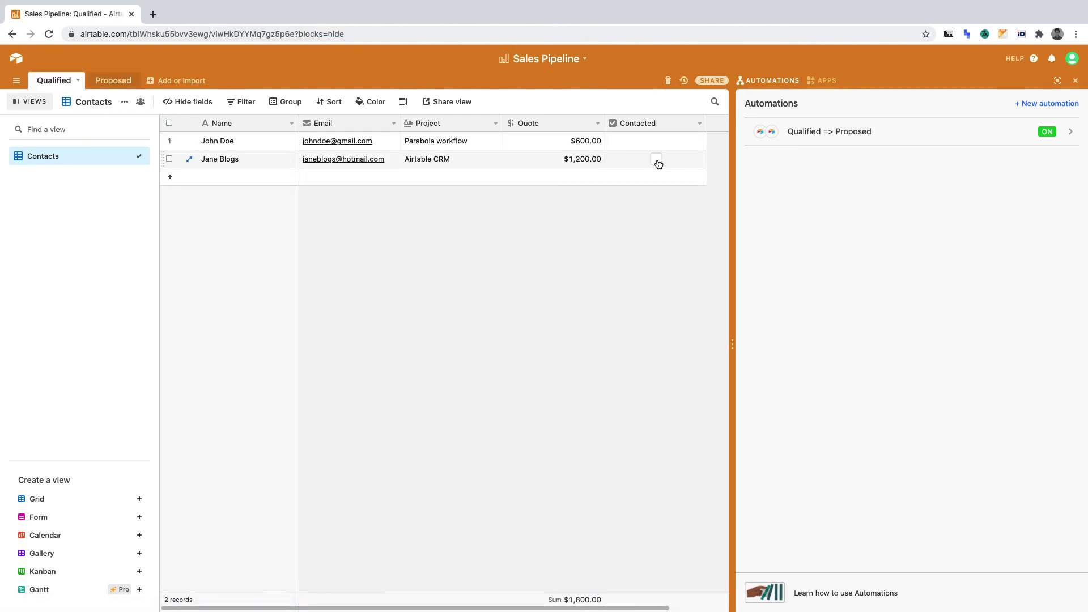
Step: Mark the second Qualified contact as Contacted; Proposed still shows only the Parabola workflow record
left_click(656, 163)
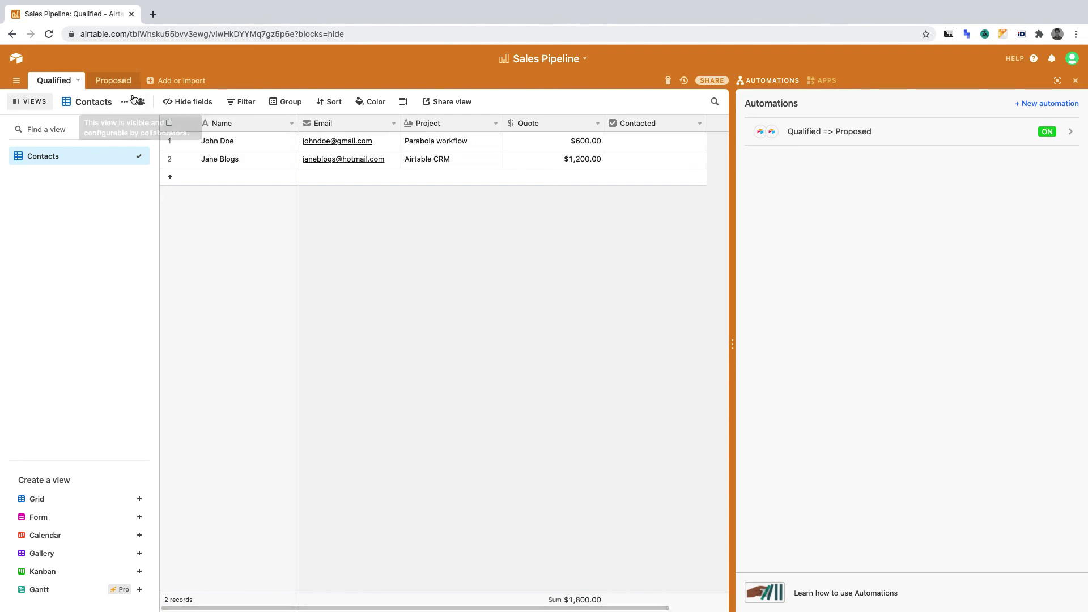
left_click(113, 80)
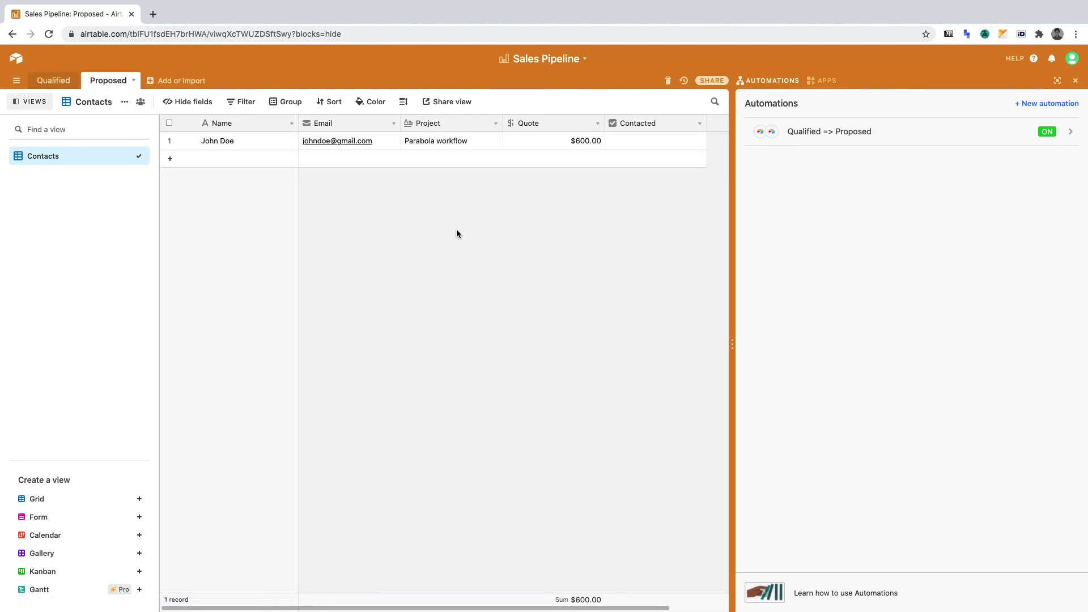